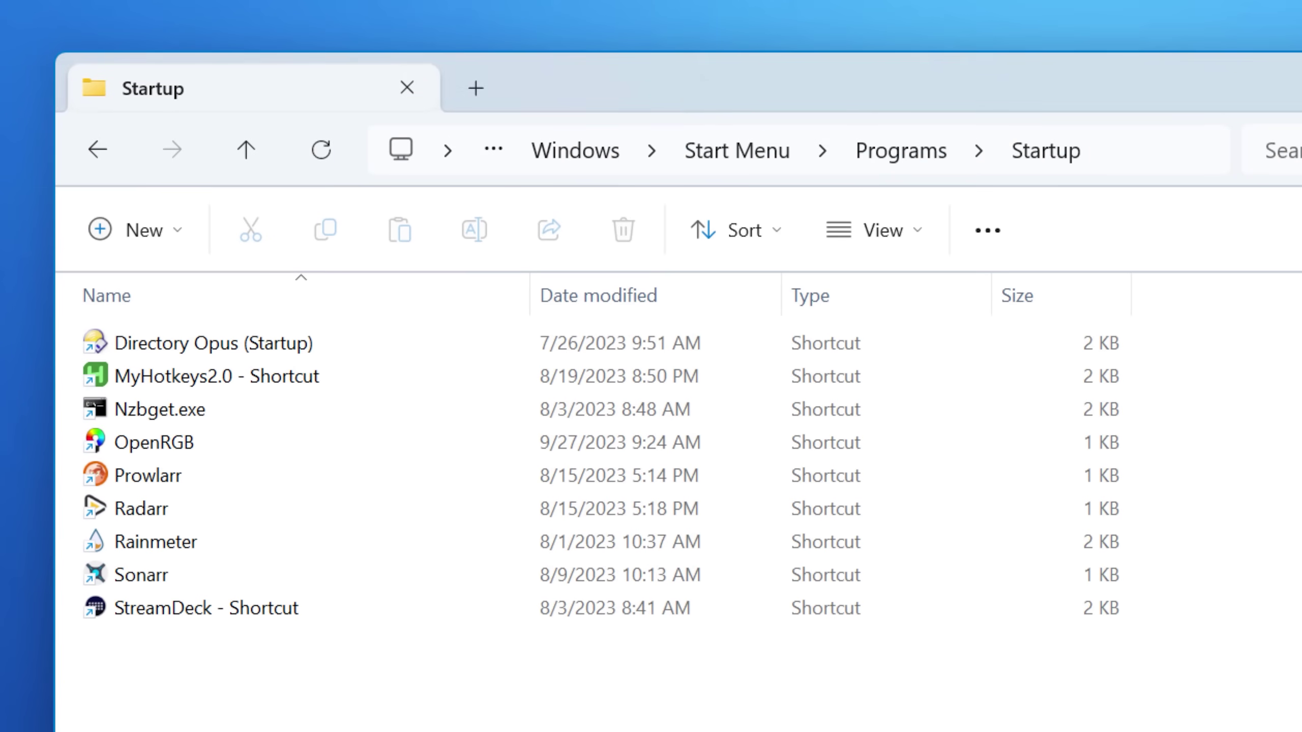
# Step: Go to shell:common startup and reveal its full ProgramData path in the address bar
pyautogui.hotkey('alt', 'd')
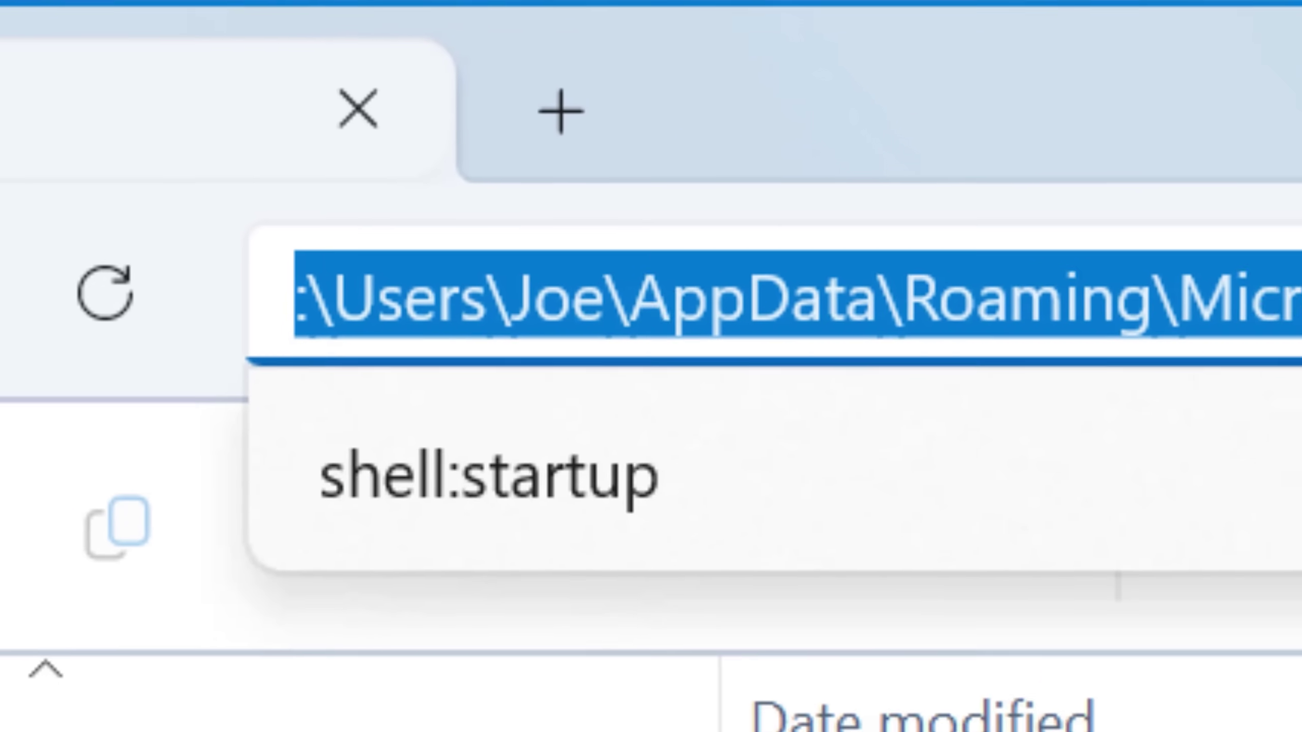
pyautogui.write('shell:common startup')
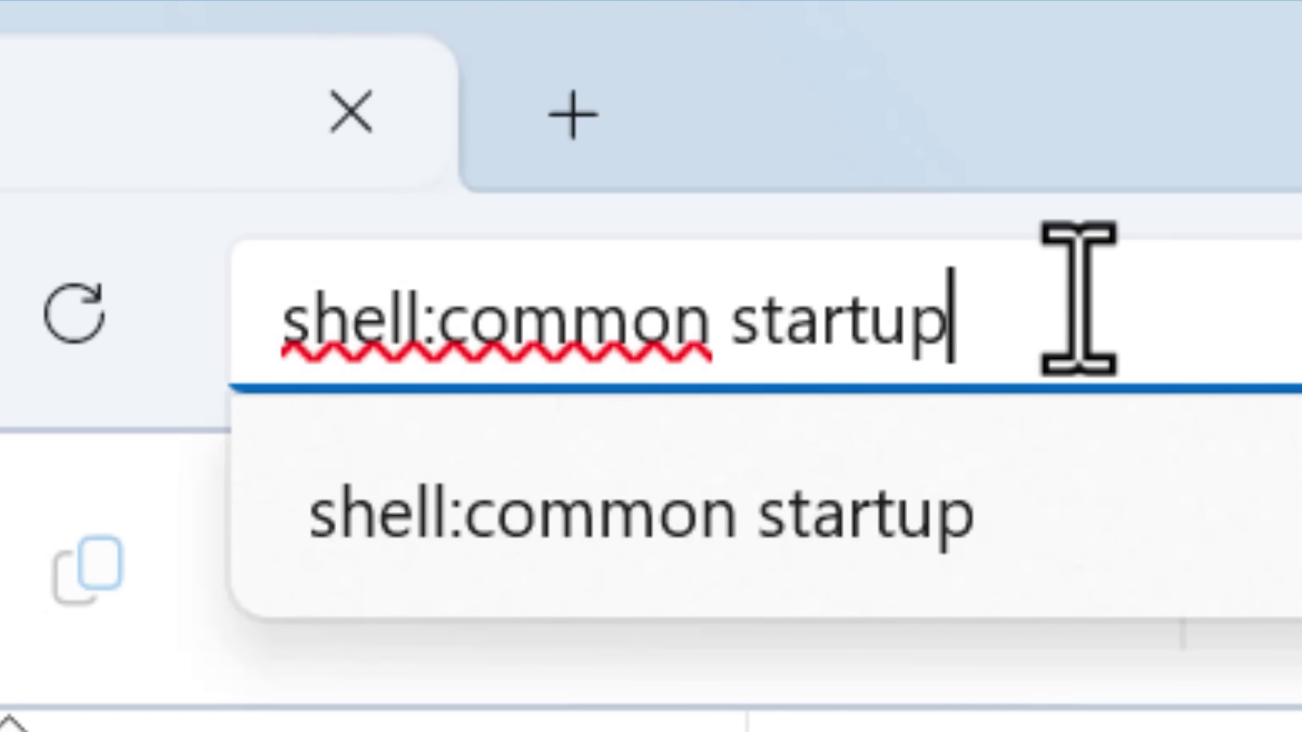
pyautogui.press('Return')
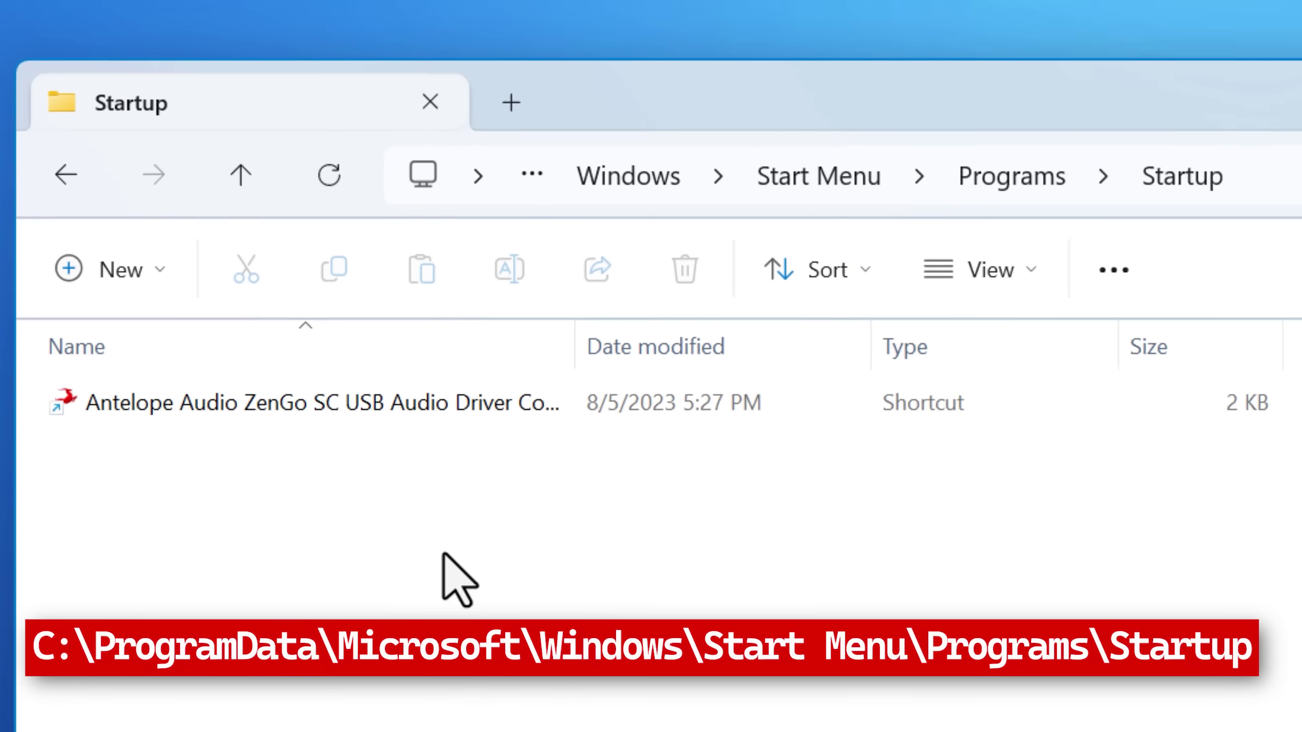
pyautogui.moveTo(460, 485); pyautogui.dragTo(810, 380)
pyautogui.click(1156, 169)
pyautogui.click(1096, 170)
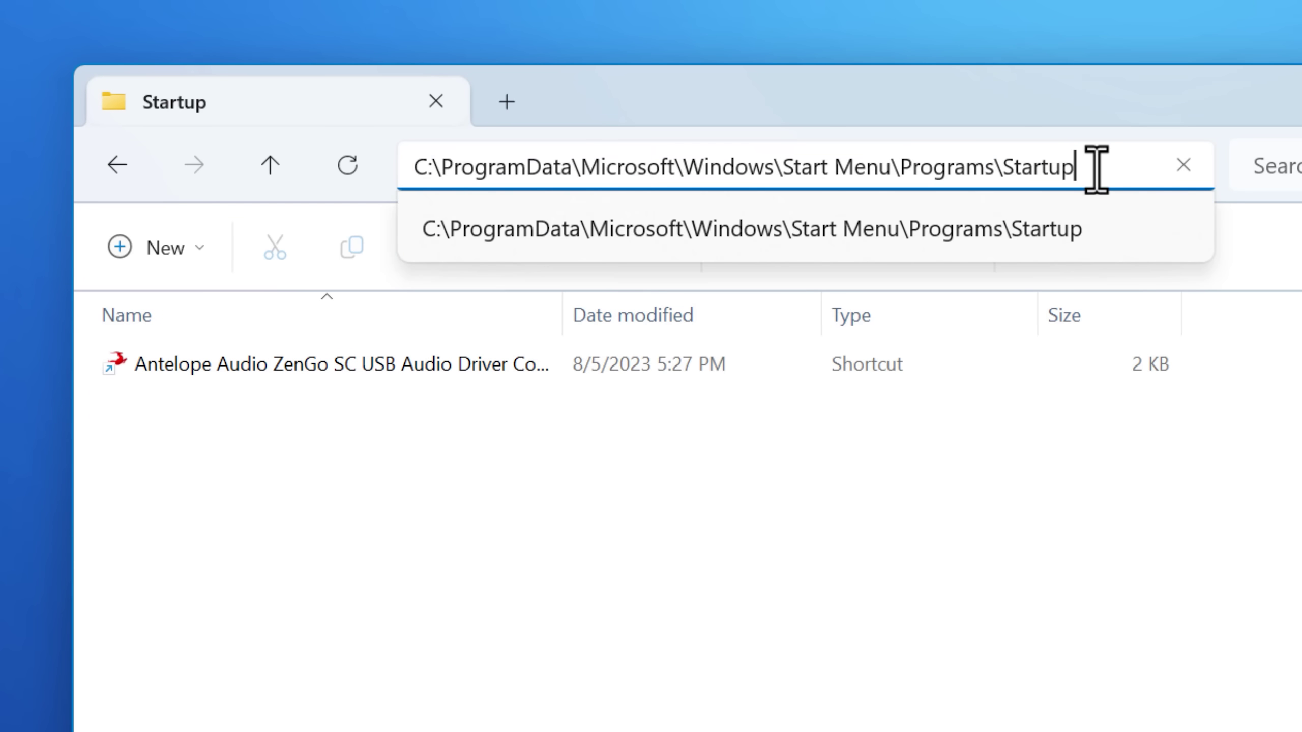
pyautogui.click(966, 475)
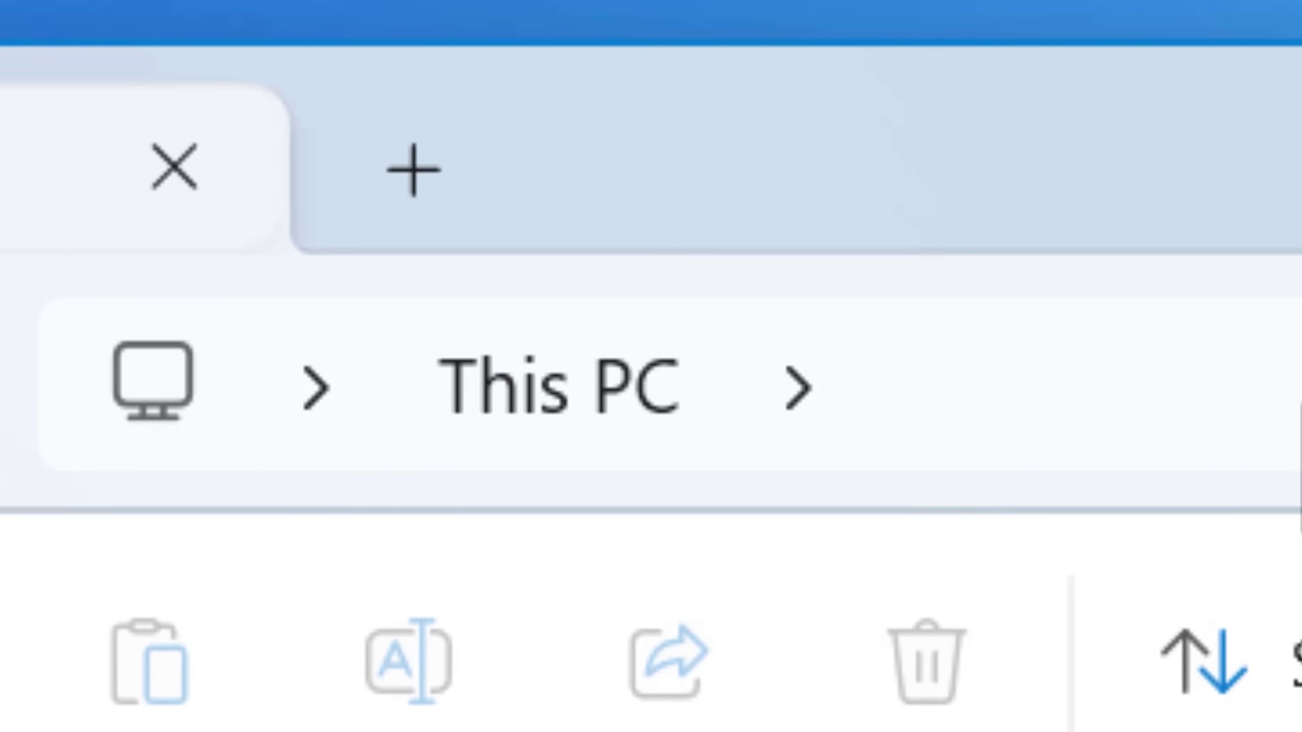
# Step: Open the personal Start menu Programs folder via shell:programs
pyautogui.click(1279, 407)
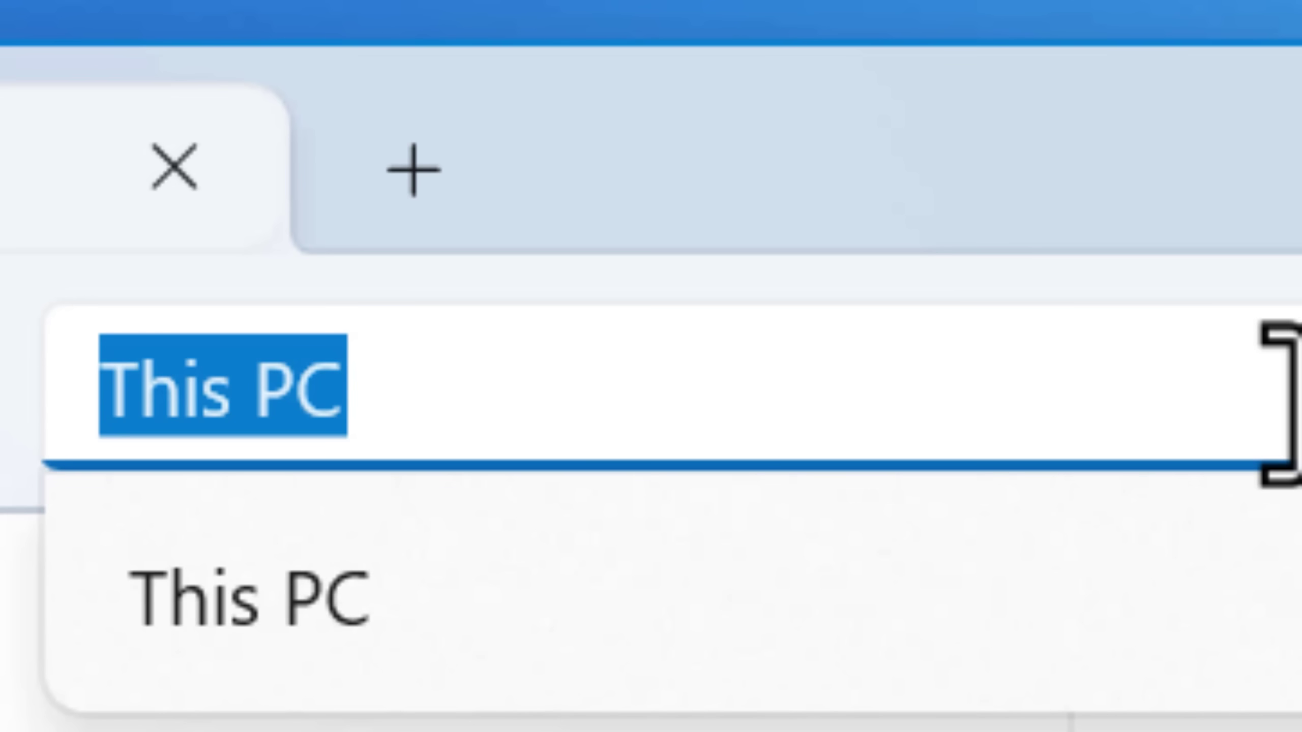
pyautogui.write('shell:programs')
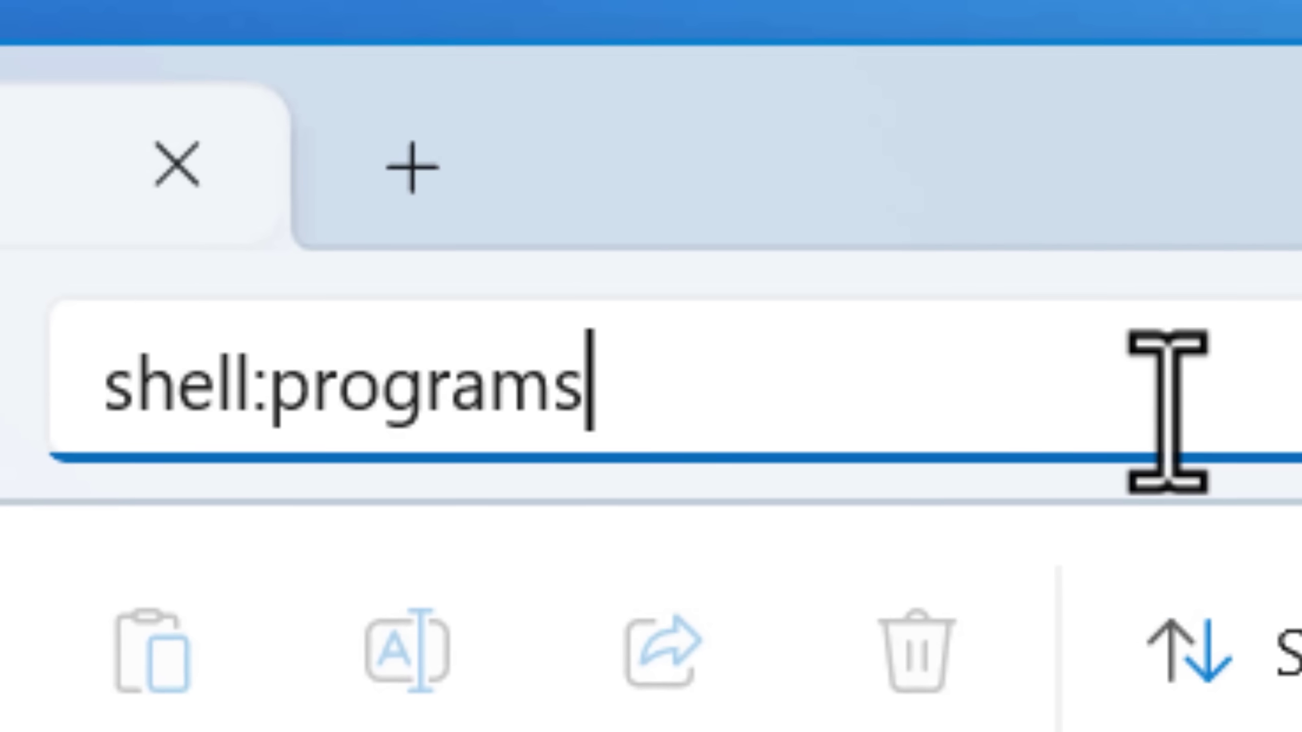
pyautogui.press('Return')
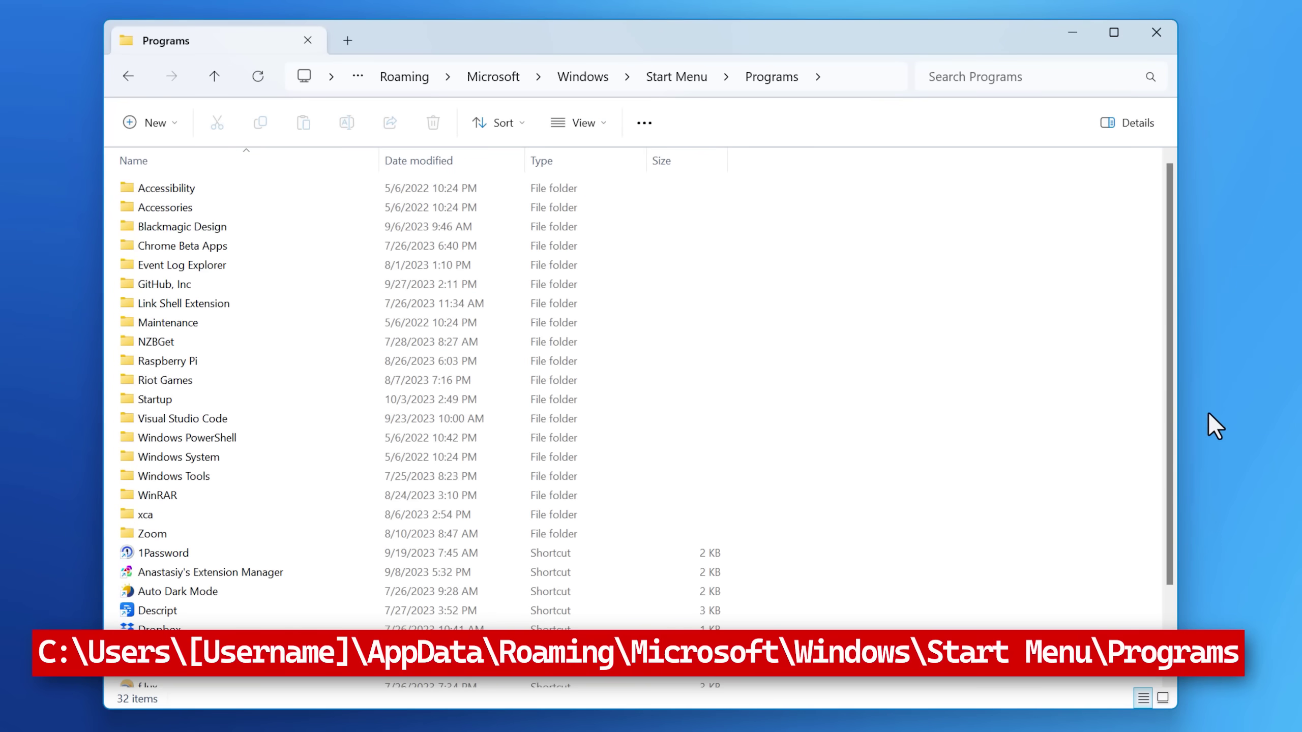
pyautogui.moveTo(1167, 407); pyautogui.dragTo(1171, 366)
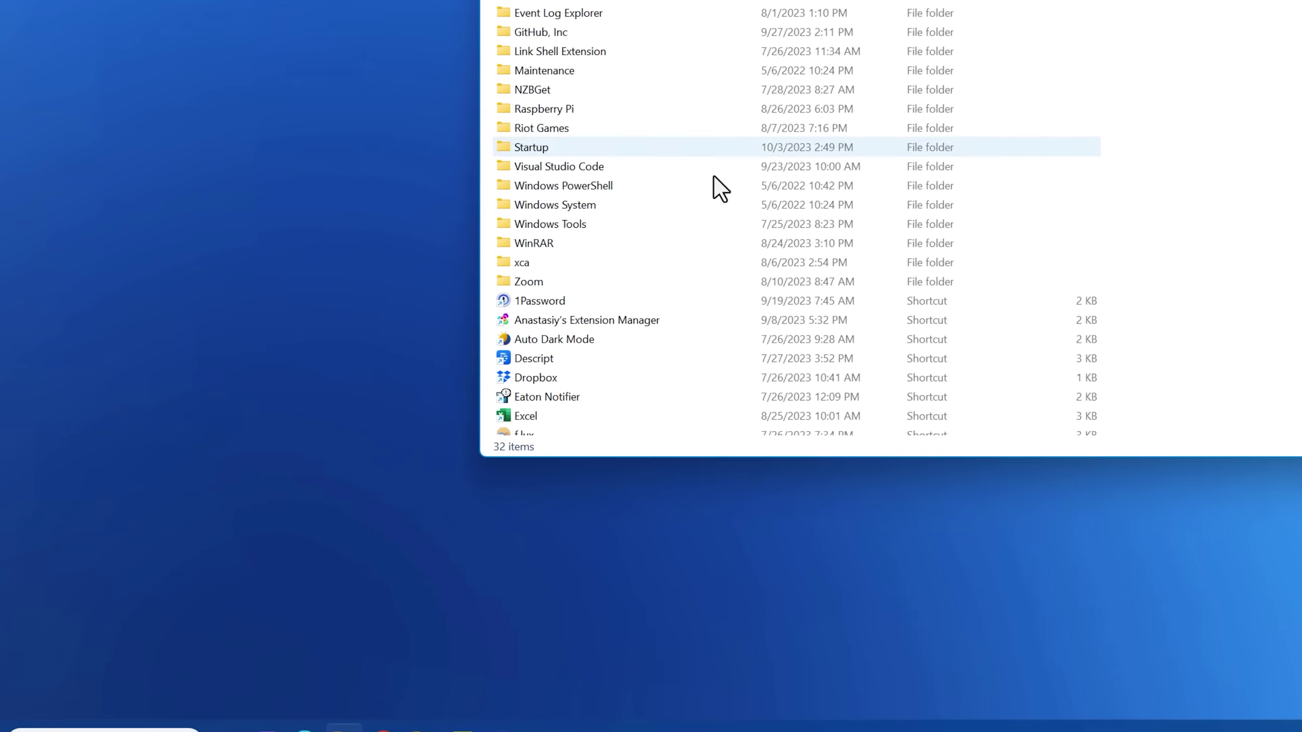
# Step: Compare it with the Start menu's All apps list, scrolling through the entries
pyautogui.press('super')
pyautogui.click(906, 213)
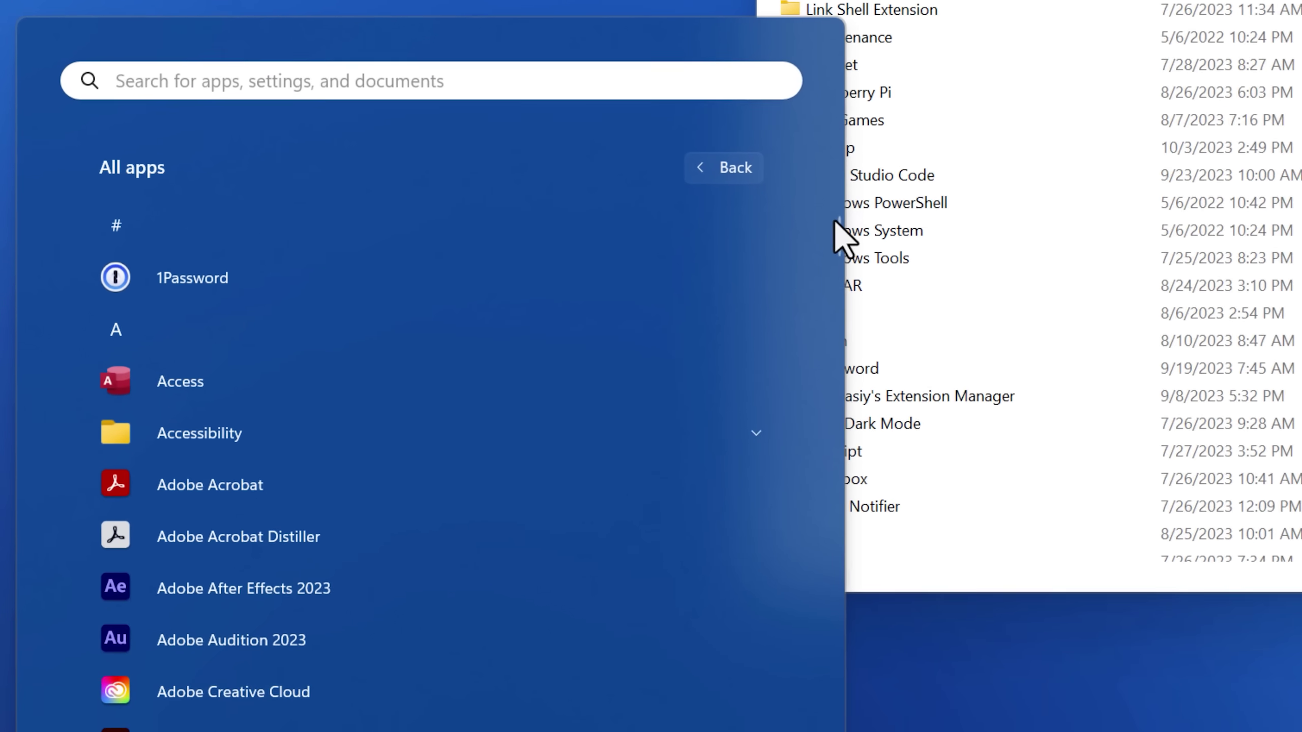
pyautogui.scroll(-5, 1063, 360)
pyautogui.moveTo(780, 253); pyautogui.dragTo(785, 198)
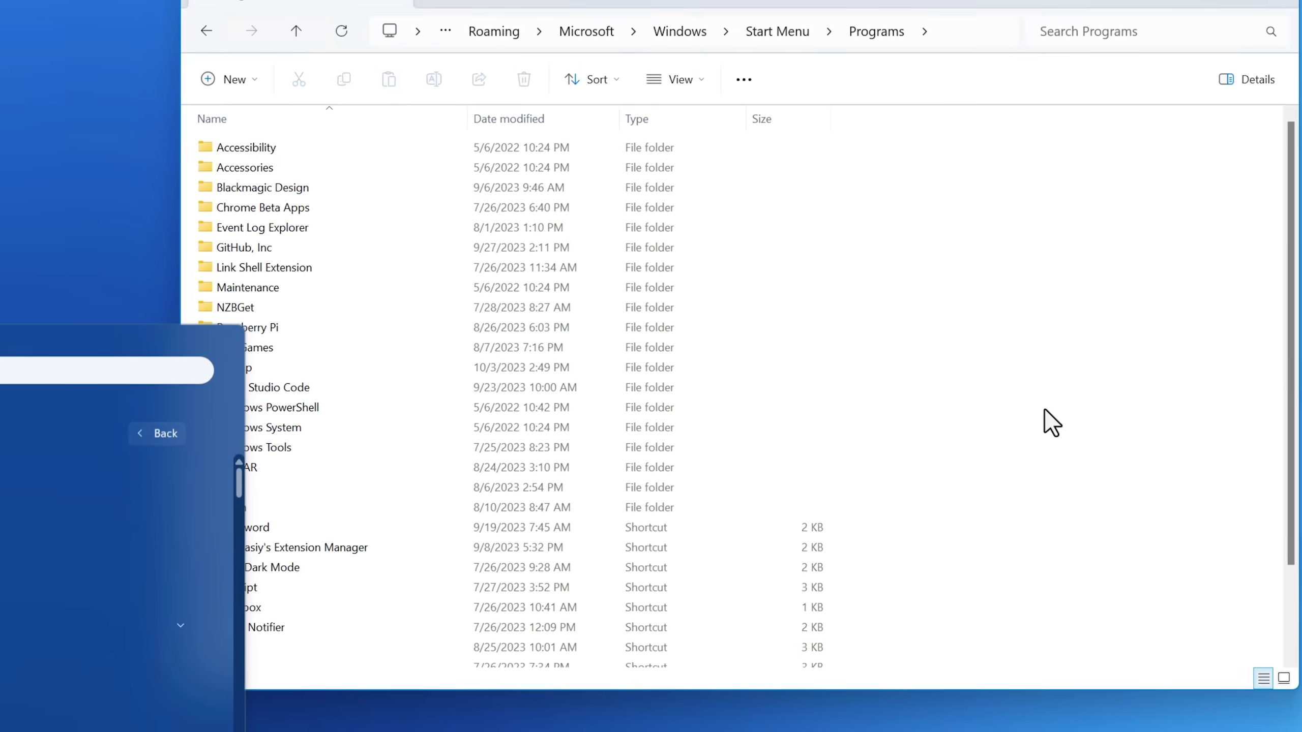
pyautogui.click(1050, 423)
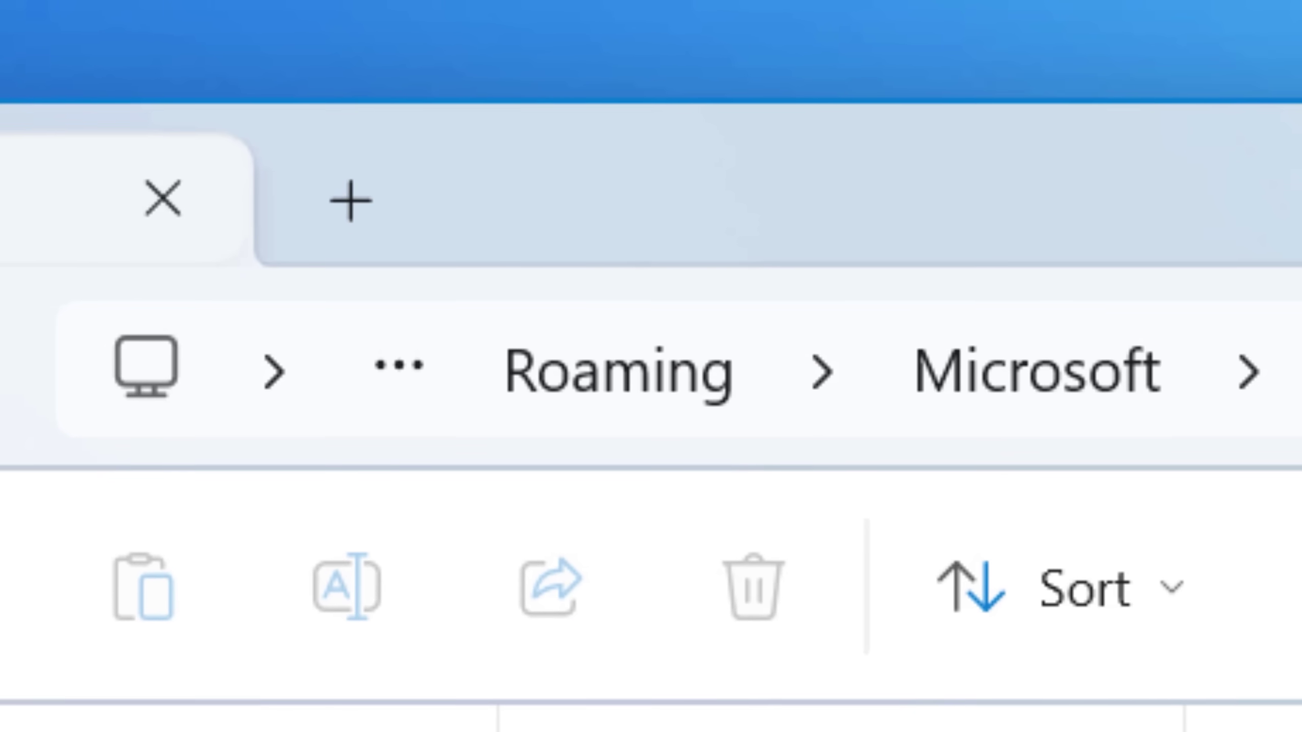
# Step: Open the all-users Programs folder via shell:common programs and browse its items
pyautogui.click(861, 78)
pyautogui.write('shell:common programs')
pyautogui.press('Escape')
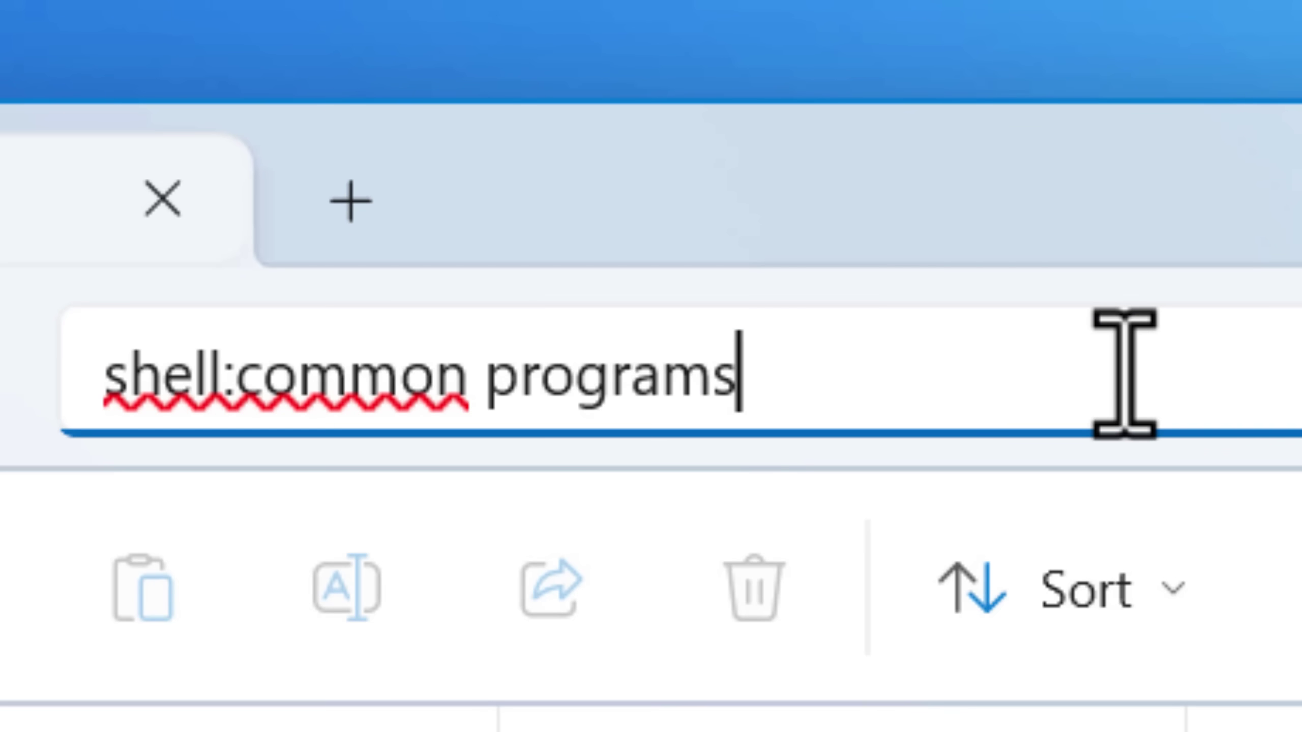
pyautogui.press('Return')
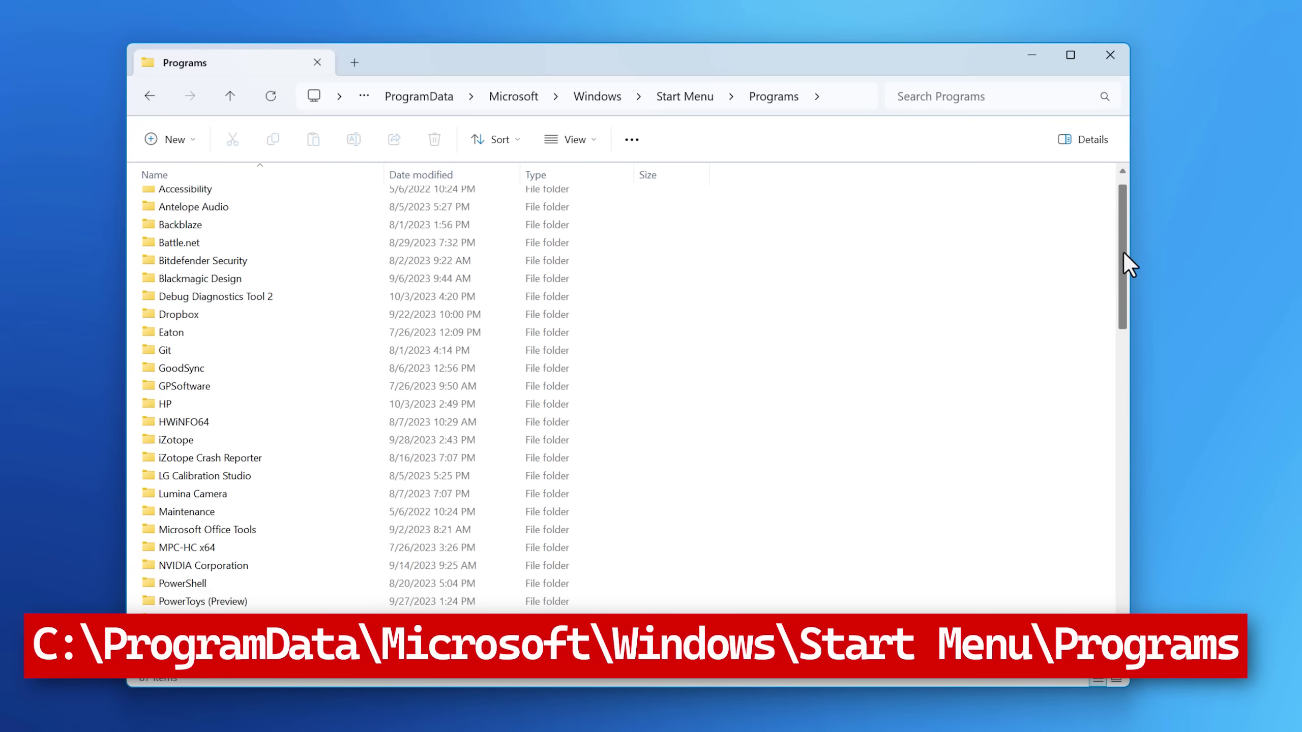
pyautogui.moveTo(1124, 254); pyautogui.dragTo(278, 552)
# Step: Rename the Google Drive shortcut to '!Google Drive'
pyautogui.click(233, 511)
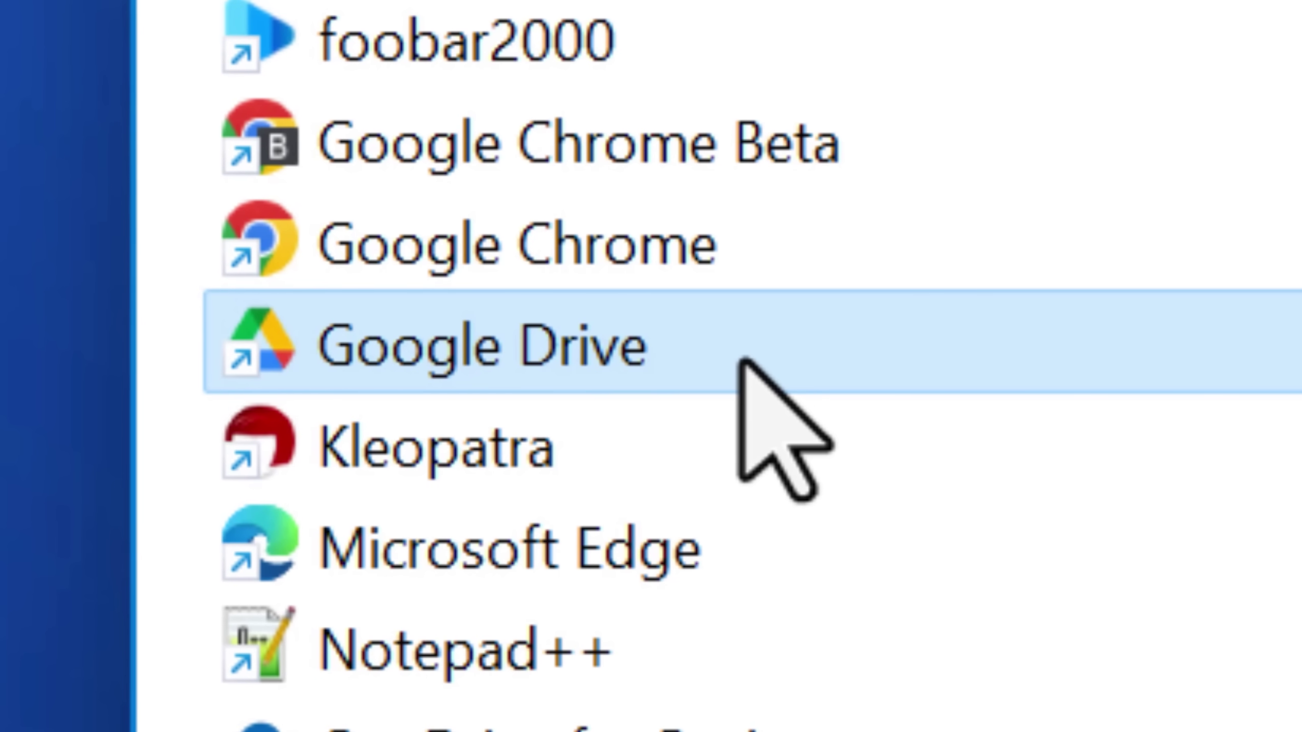
pyautogui.press('F2')
pyautogui.press('Home')
pyautogui.write('!')
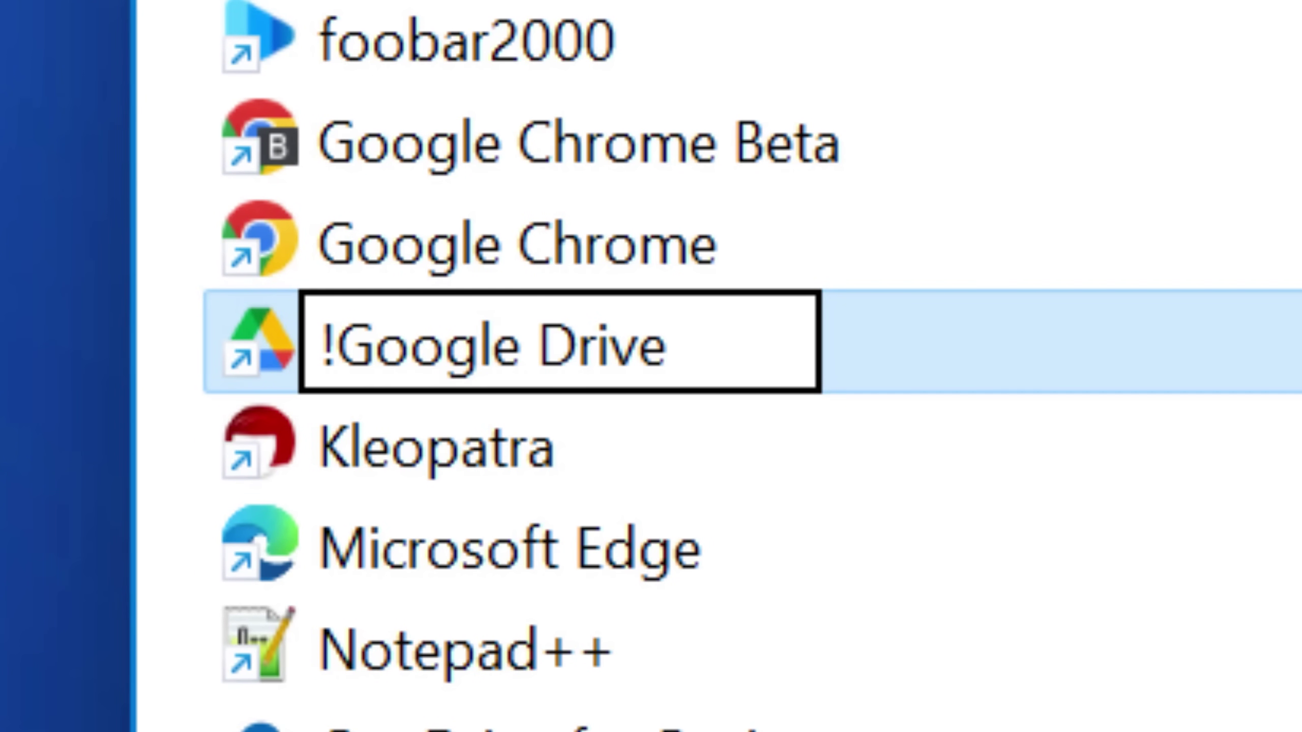
pyautogui.press('Return')
# Step: Confirm in Start > All apps that !Google Drive now heads the list
pyautogui.press('super')
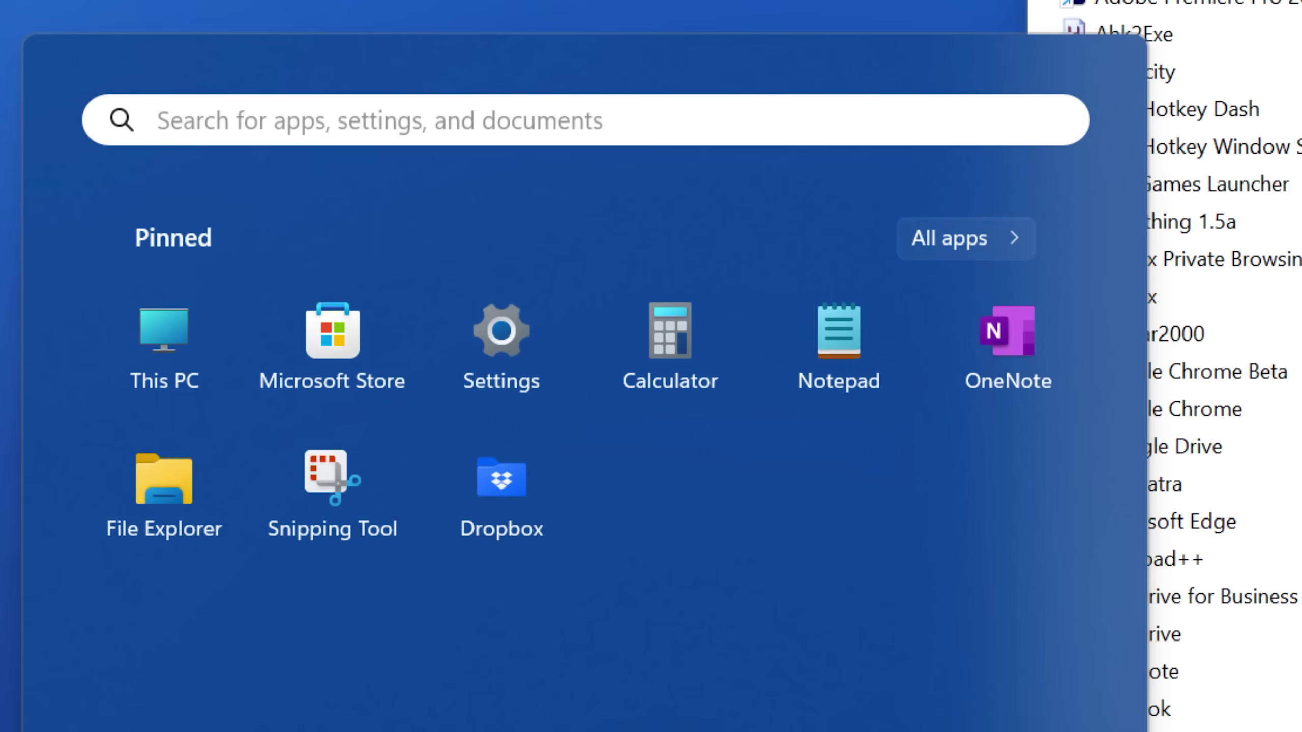
pyautogui.click(982, 249)
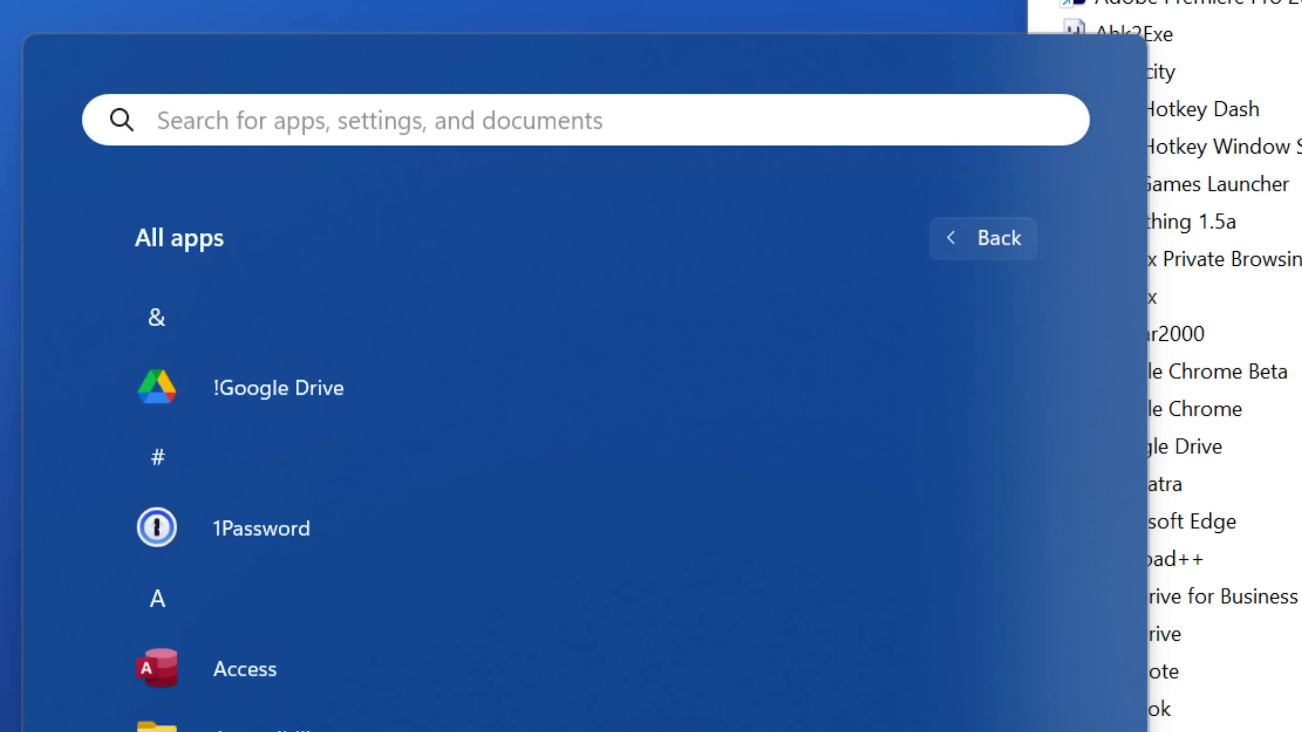
pyautogui.press('Escape')
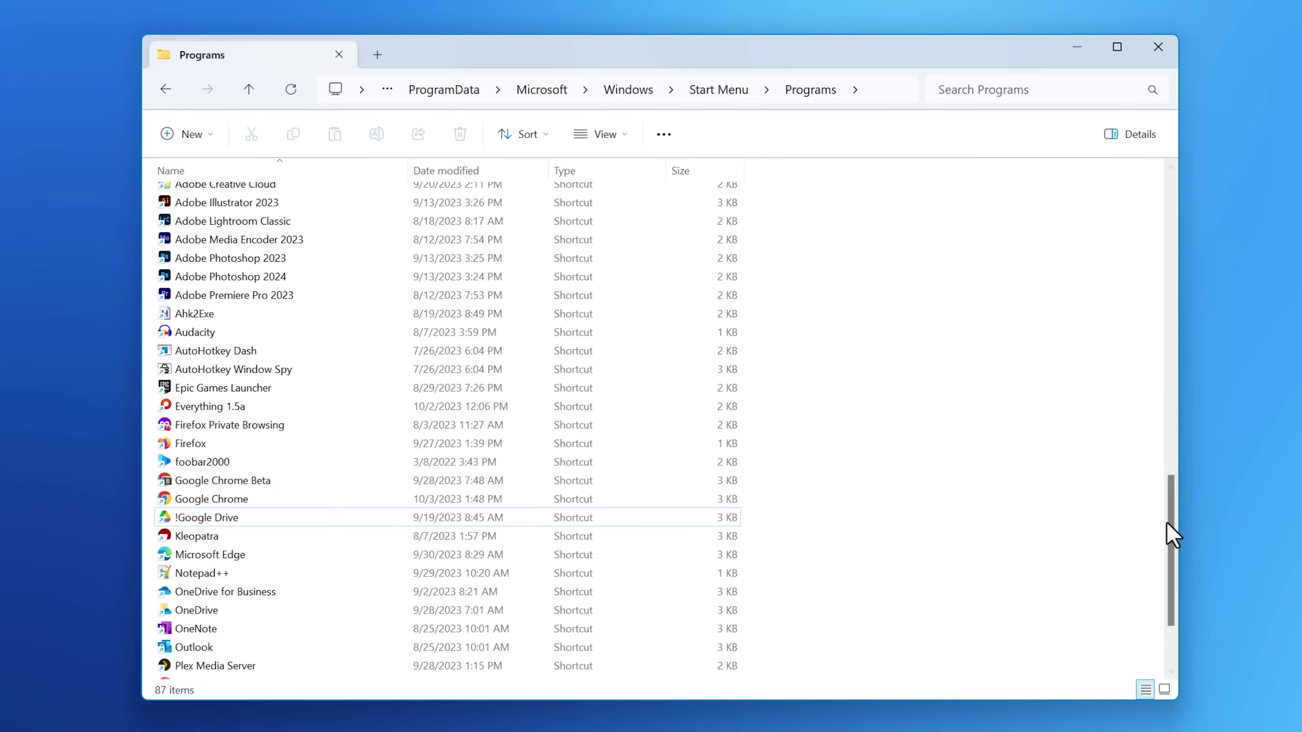
# Step: Open the Microsoft Office folder and compare its seven shortcuts with the apps list group
pyautogui.rightClick(210, 443)
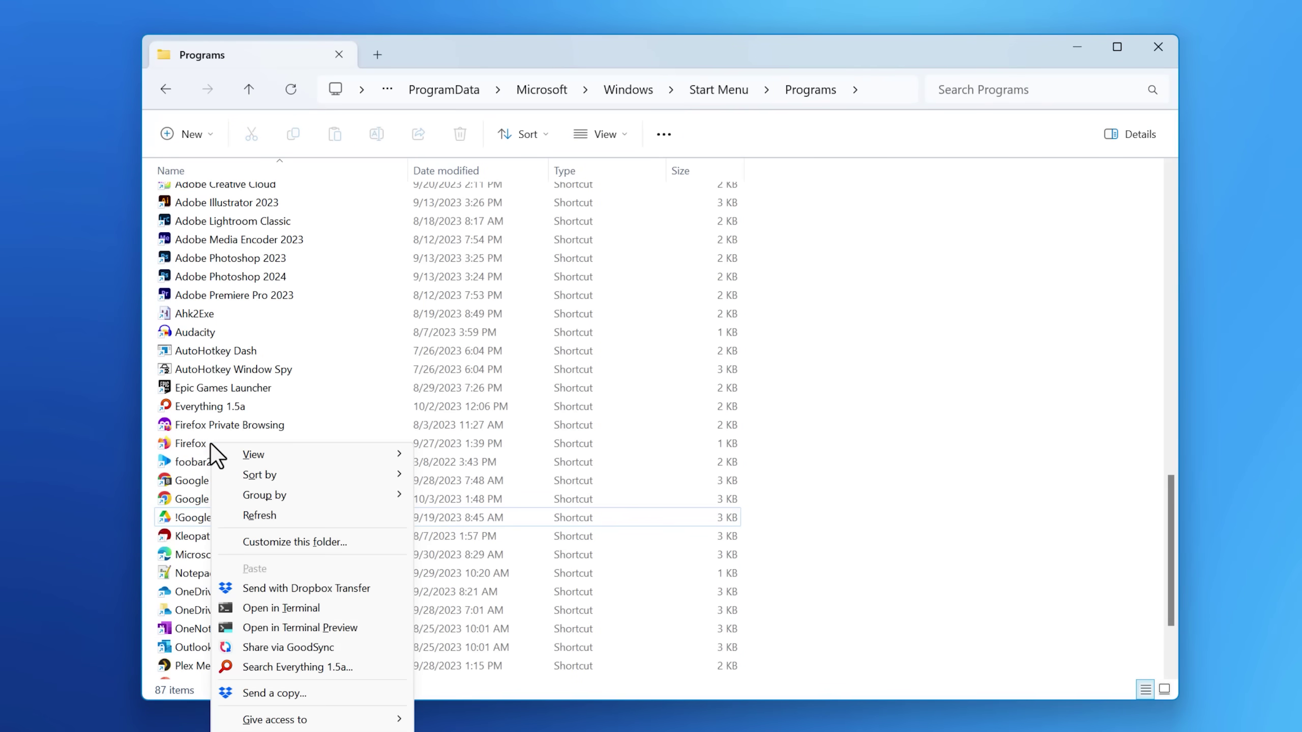
pyautogui.click(200, 444)
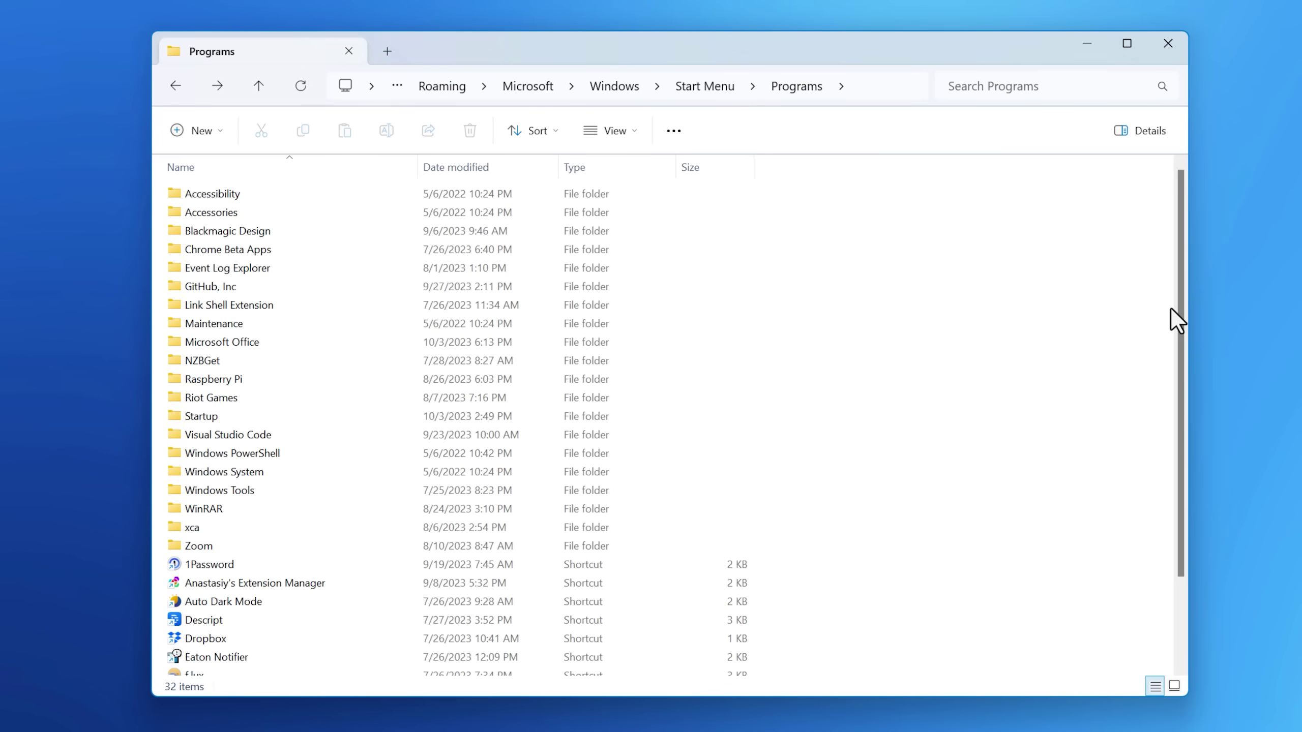
pyautogui.scroll(-1, 1181, 328)
pyautogui.scroll(-2, 1174, 427)
pyautogui.scroll(3, 1038, 561)
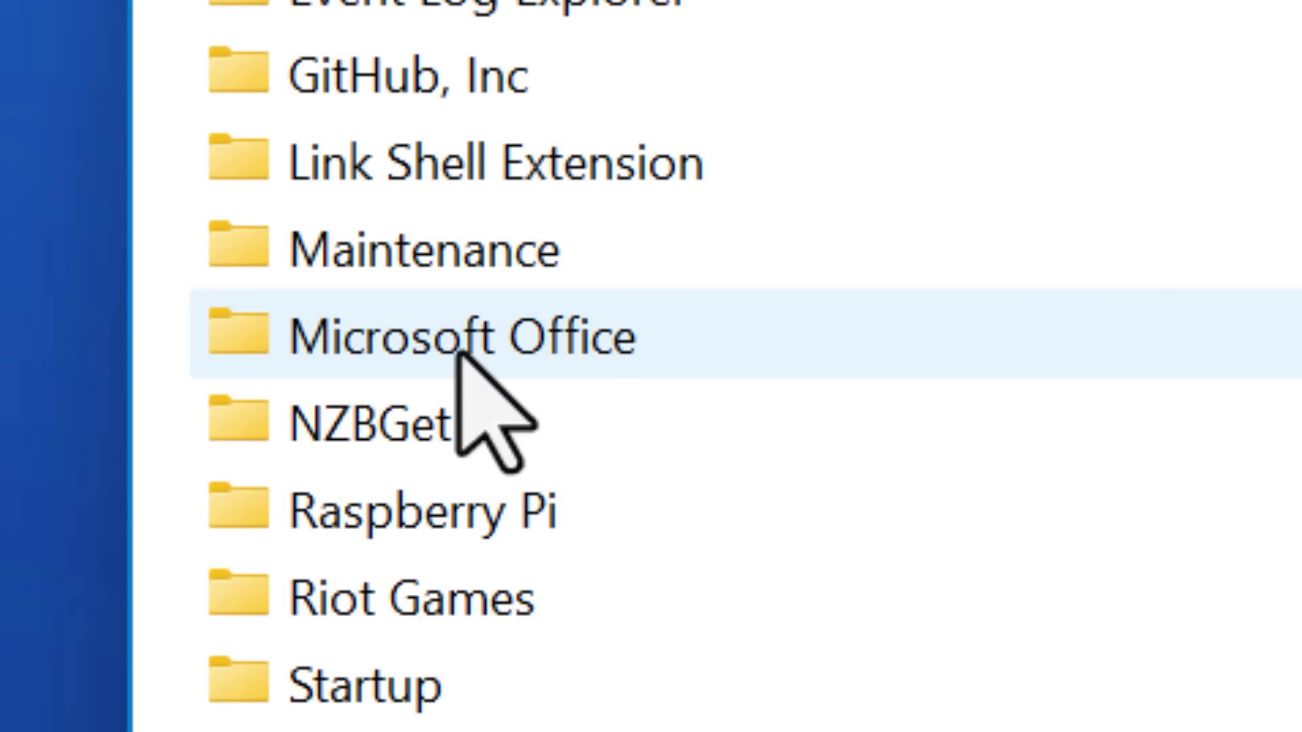
pyautogui.doubleClick(769, 346)
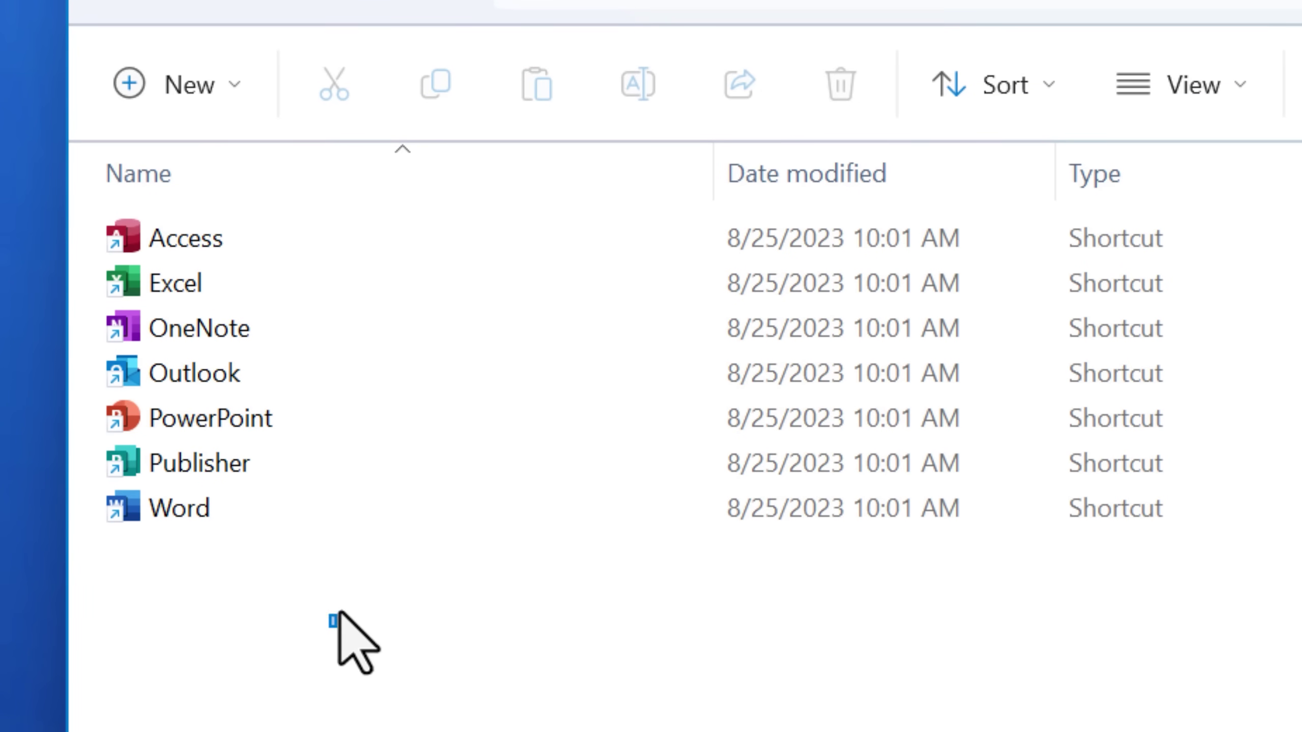
pyautogui.moveTo(339, 611); pyautogui.dragTo(422, 566)
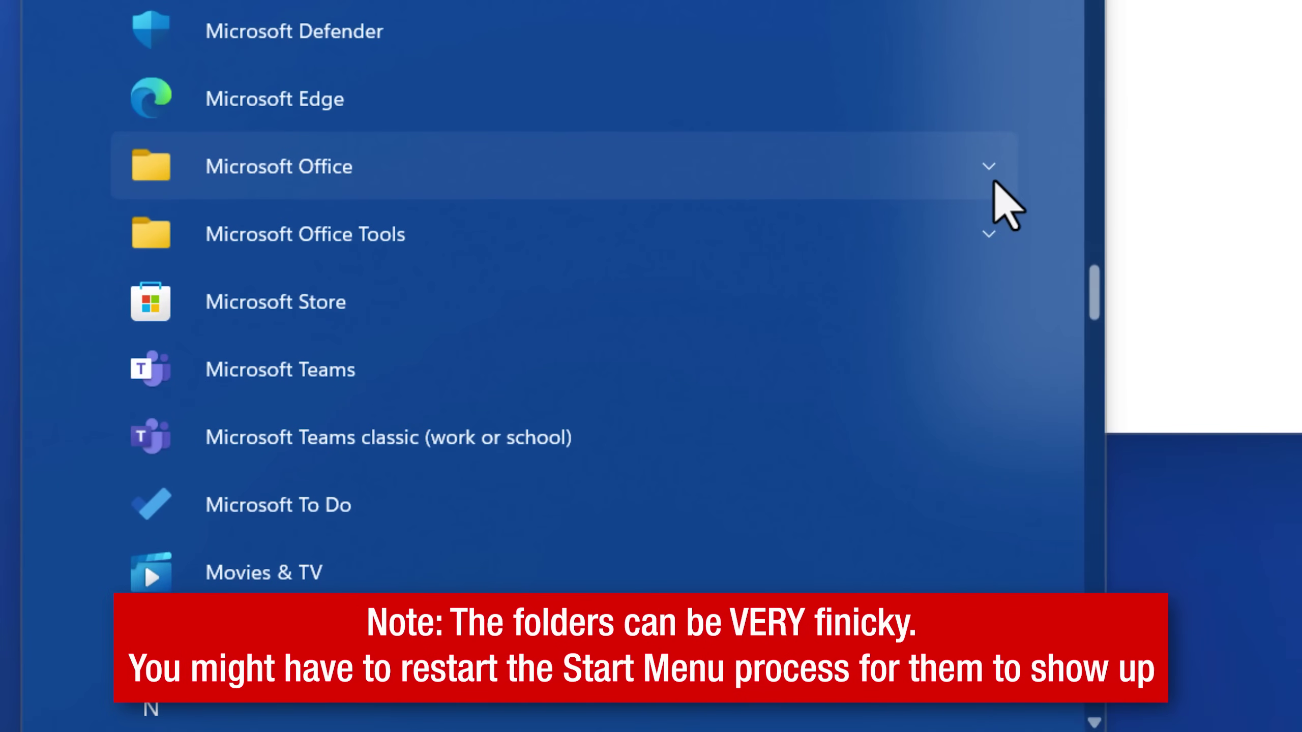
pyautogui.click(992, 172)
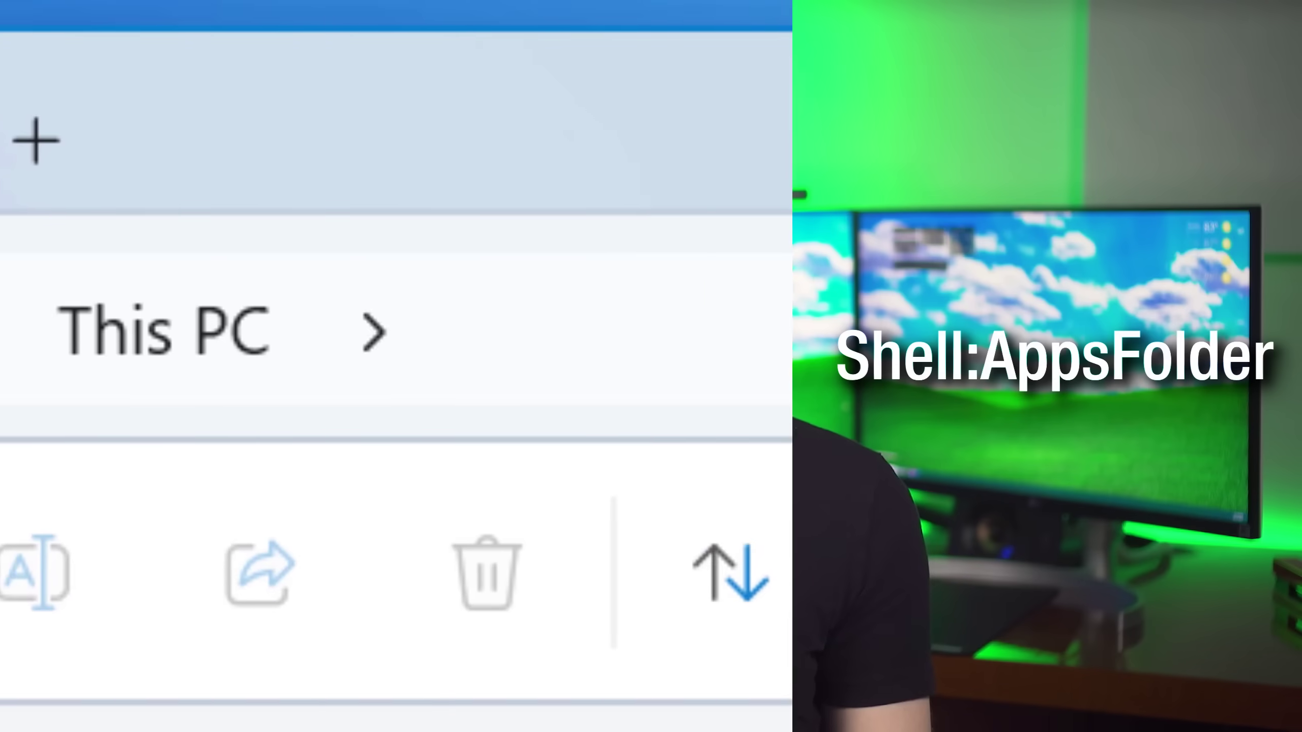
# Step: Open shell:AppsFolder, browse its 282 apps, then start a search for 'utomate'
pyautogui.click(244, 318)
pyautogui.write('shell:AppsFolder')
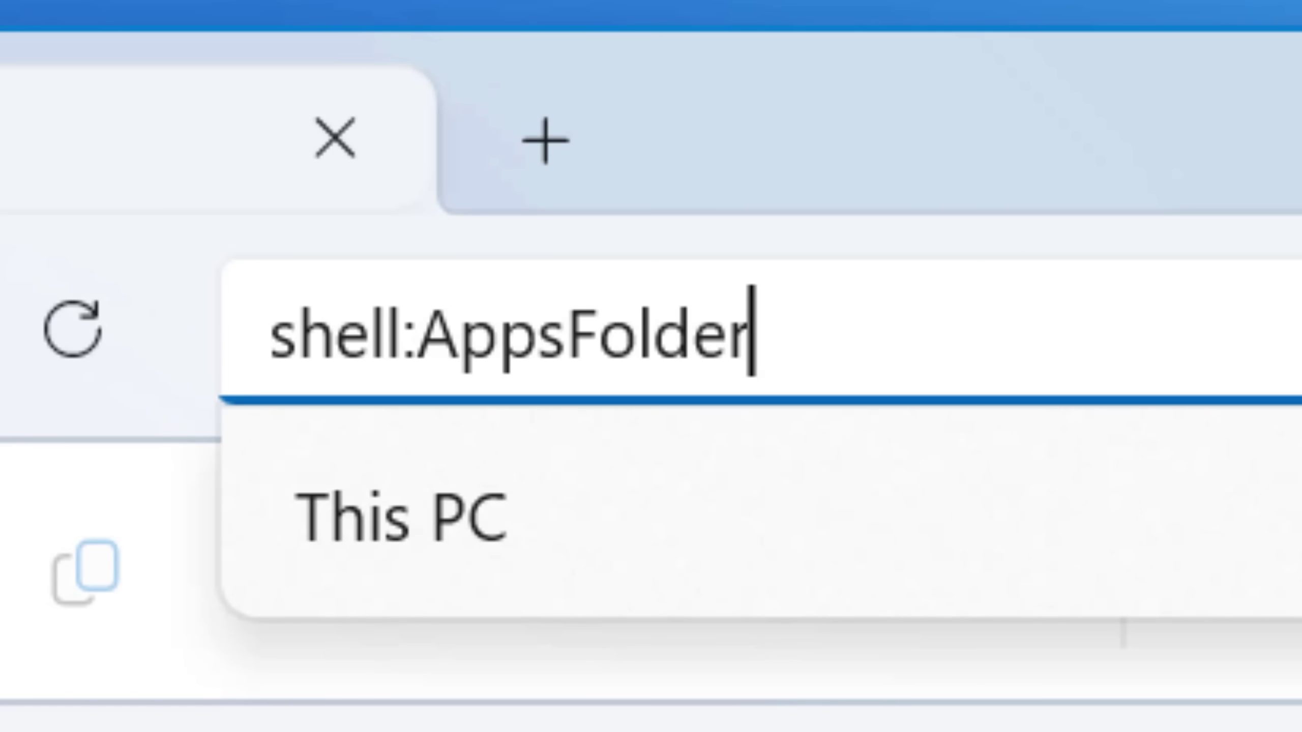
pyautogui.press('Return')
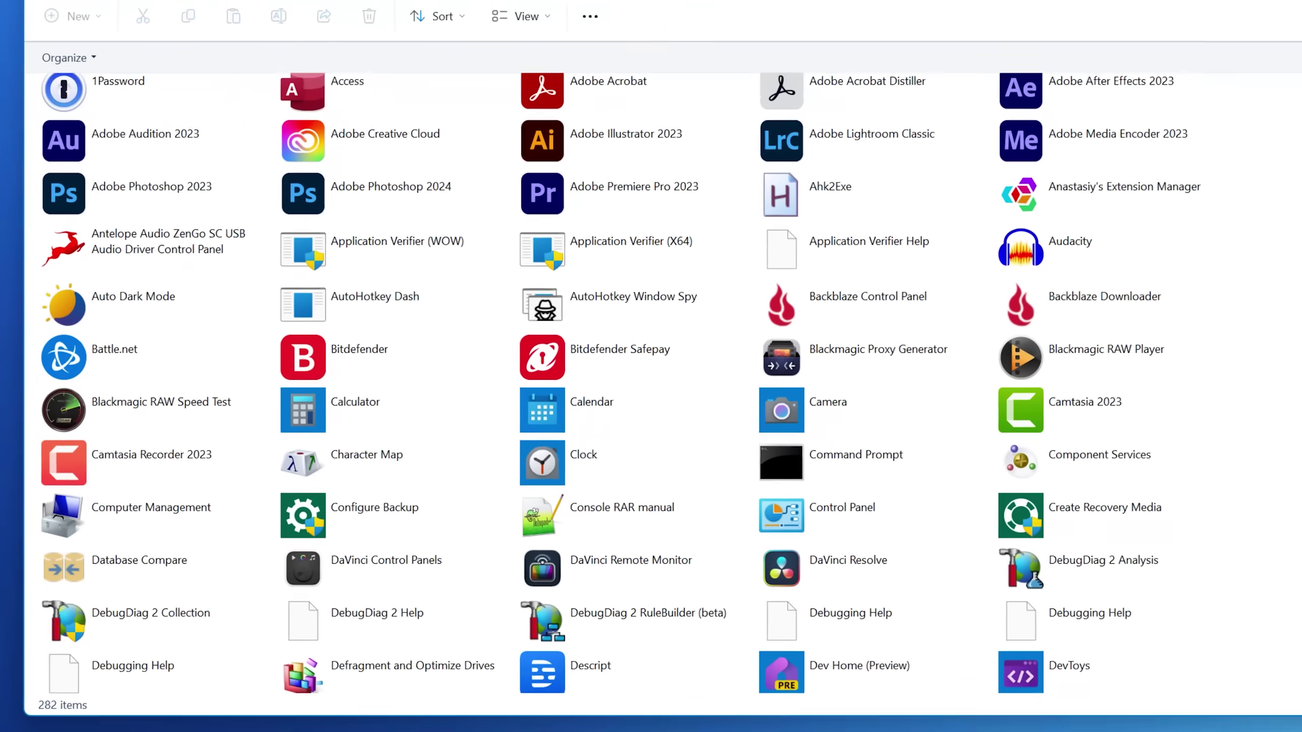
pyautogui.scroll(-5, 1230, 241)
pyautogui.scroll(-9, 803, 395)
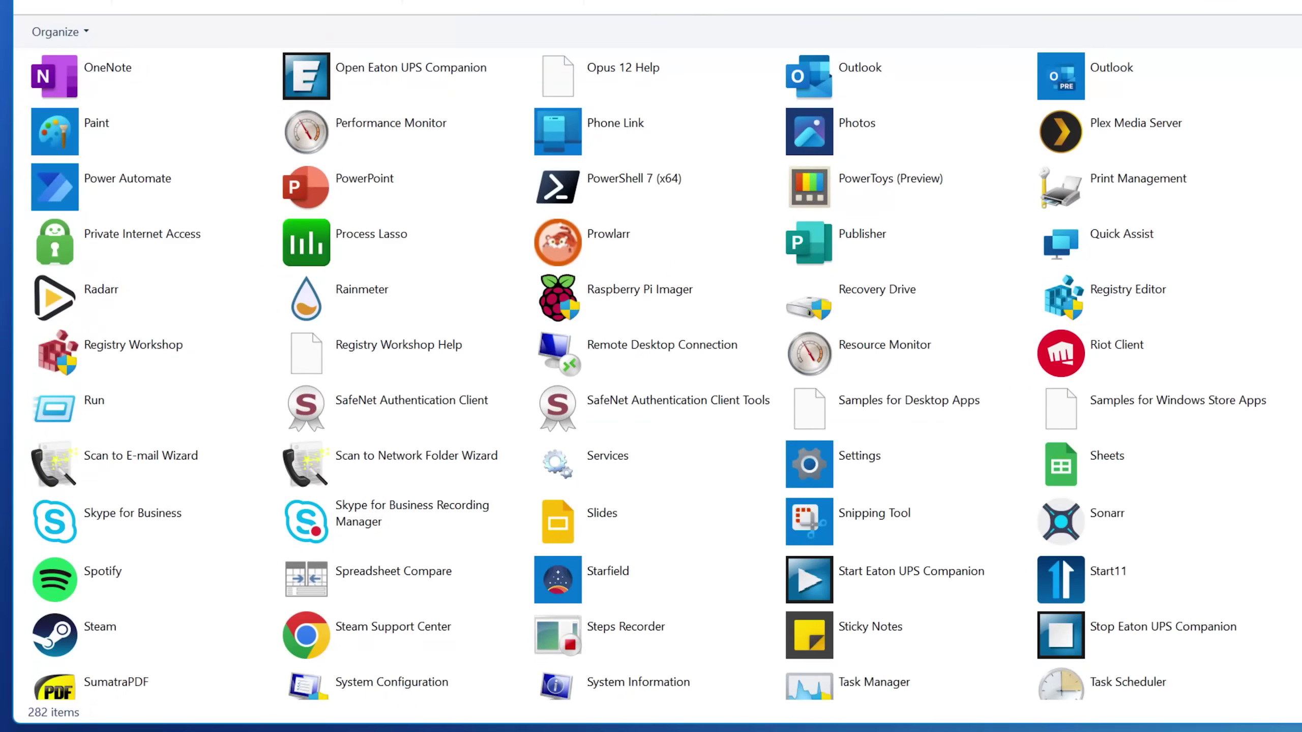
pyautogui.scroll(-7, 641, 374)
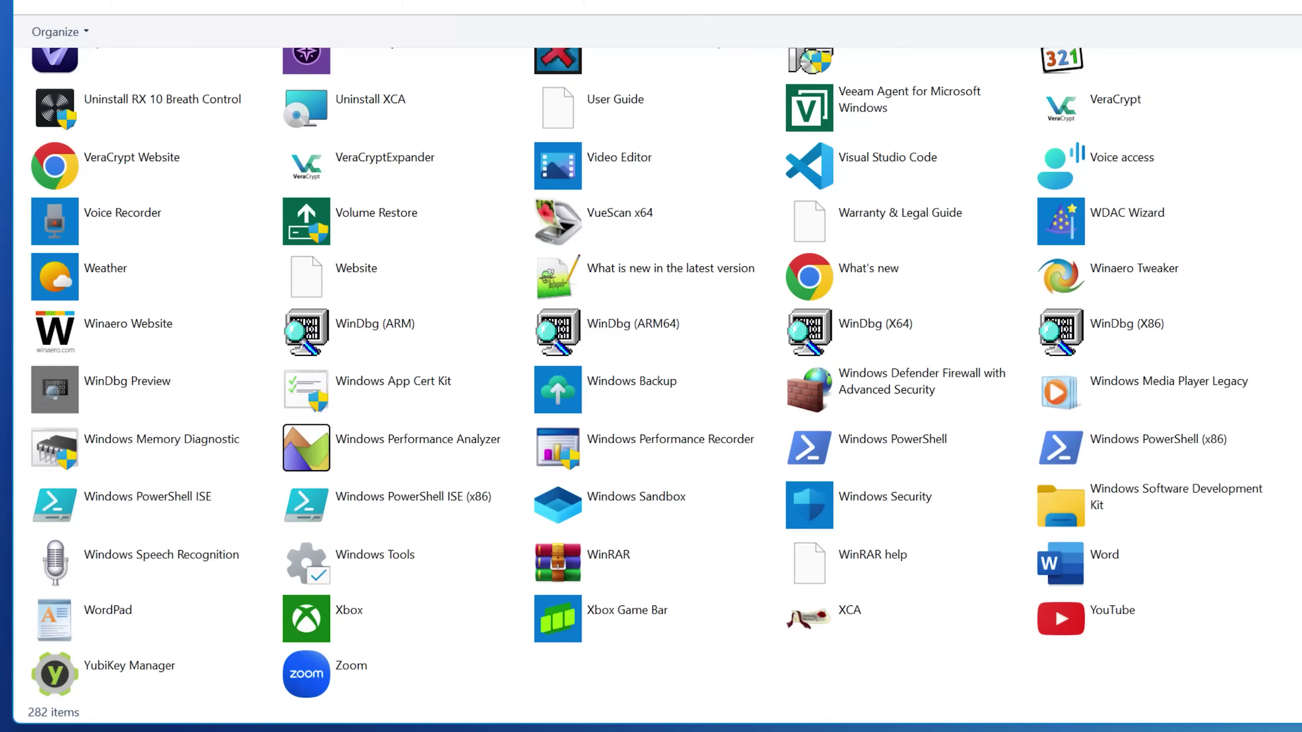
pyautogui.scroll(20, 803, 269)
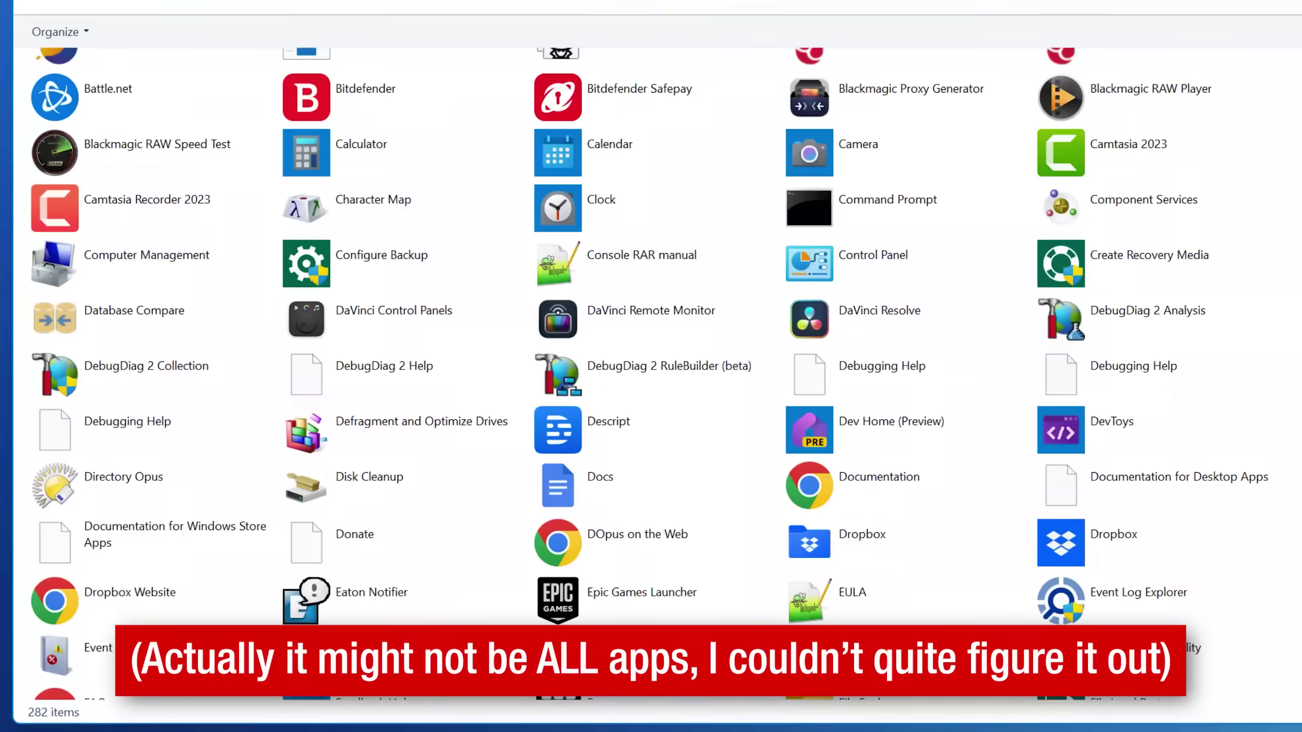
pyautogui.scroll(3, 653, 297)
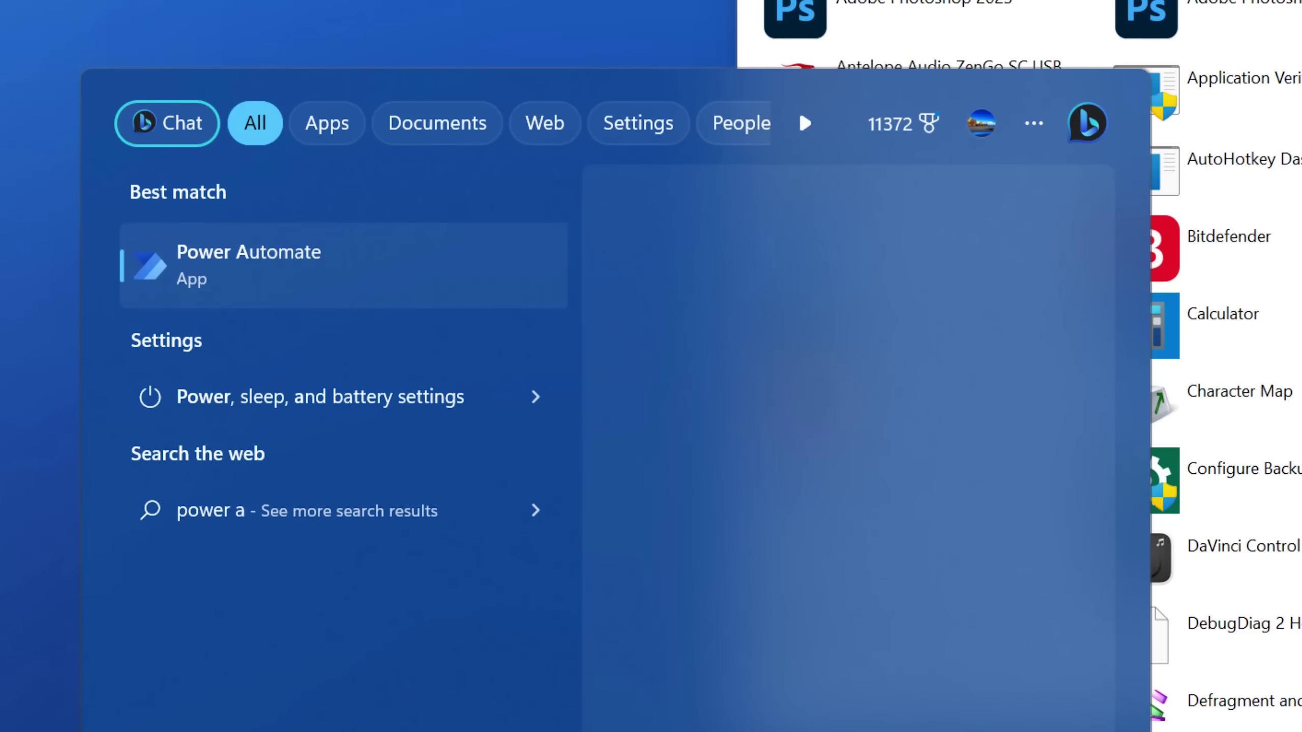
pyautogui.write('utomate')
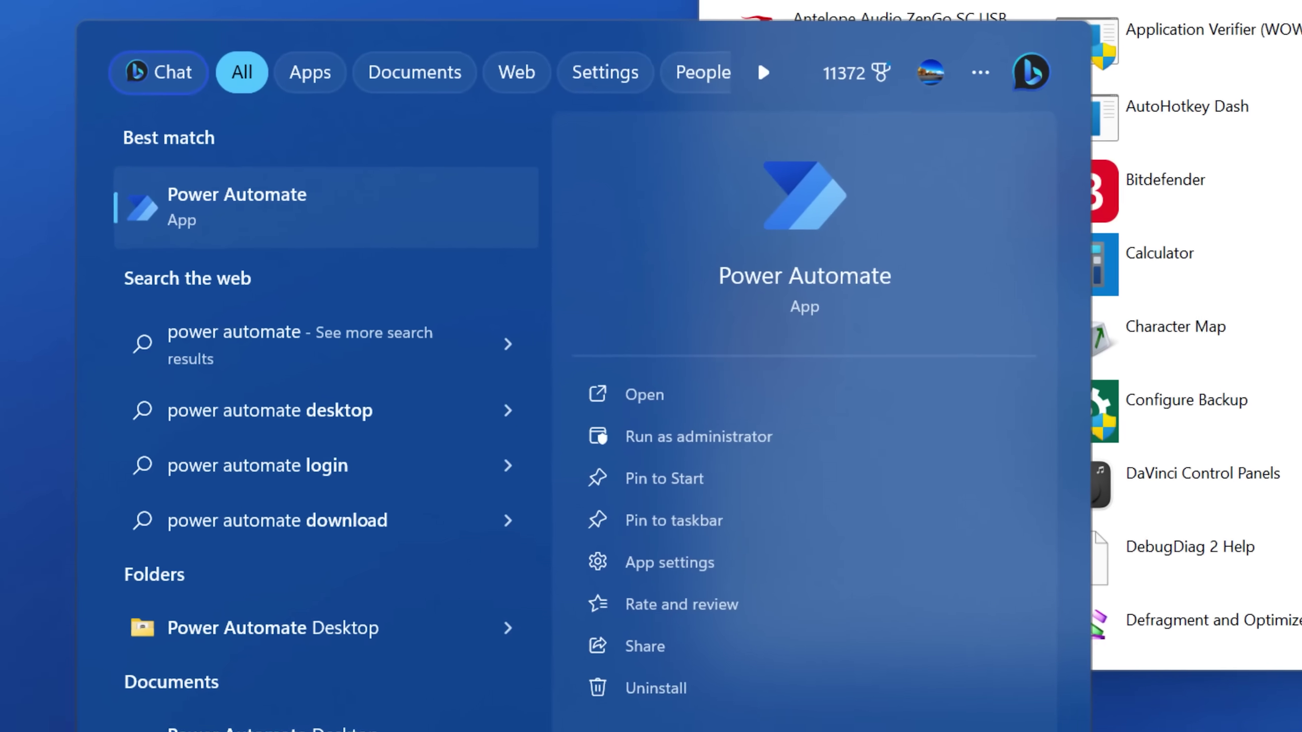
# Step: Browse Start > All apps and try dragging Prowlarr, then put it back
pyautogui.click(344, 679)
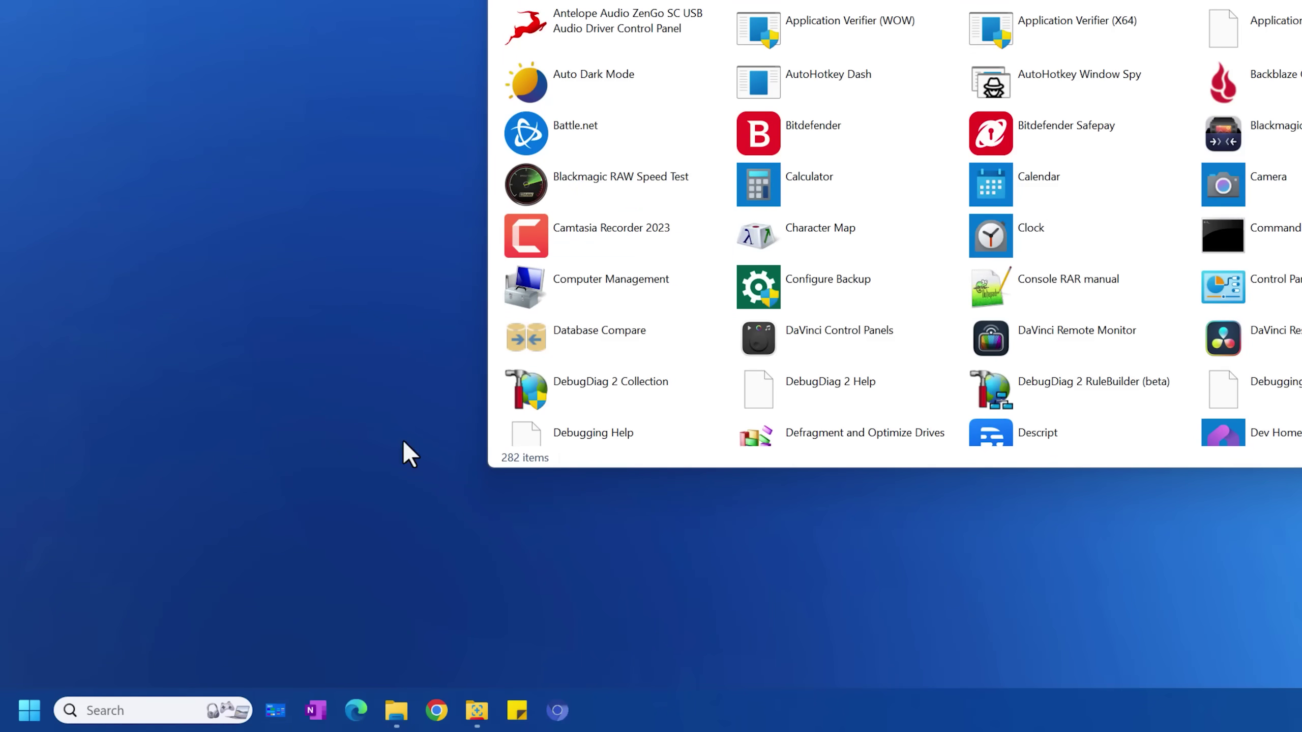
pyautogui.press('super')
pyautogui.click(513, 121)
pyautogui.scroll(-10, 586, 180)
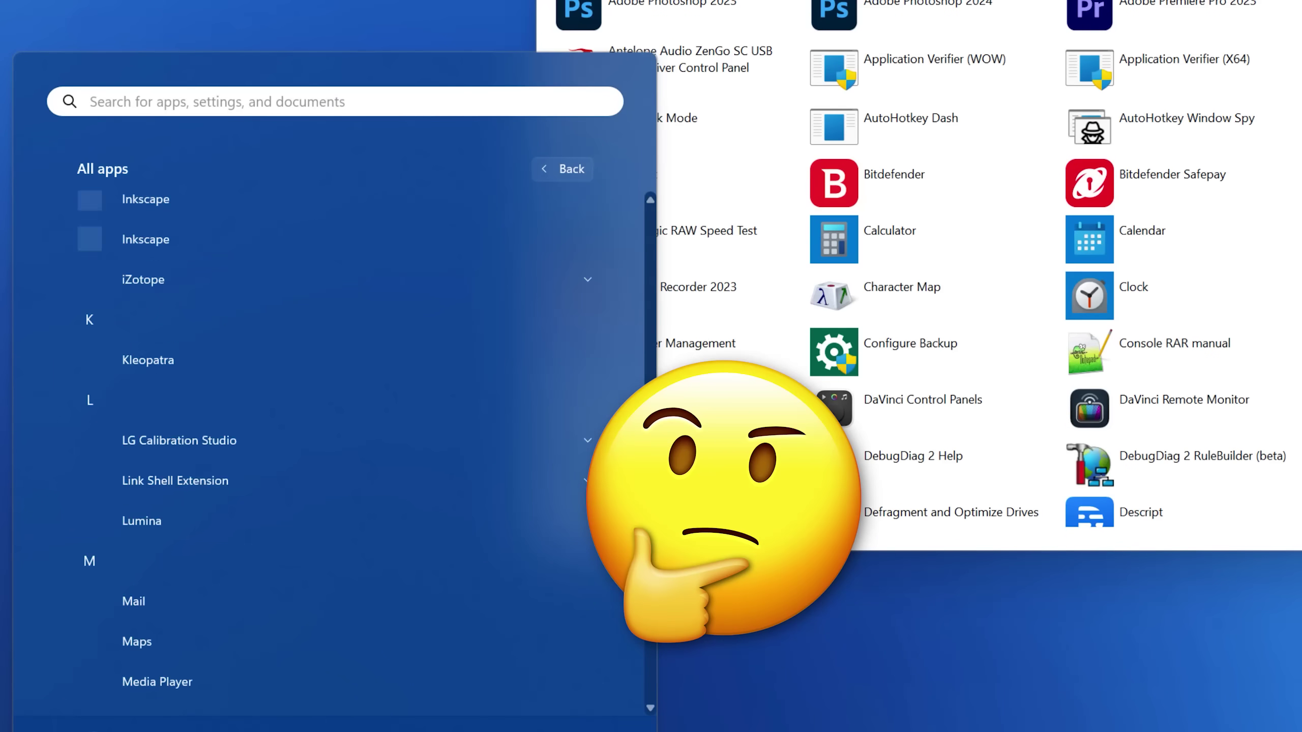
pyautogui.scroll(-5, 607, 529)
pyautogui.scroll(1, 607, 529)
pyautogui.scroll(-1, 328, 398)
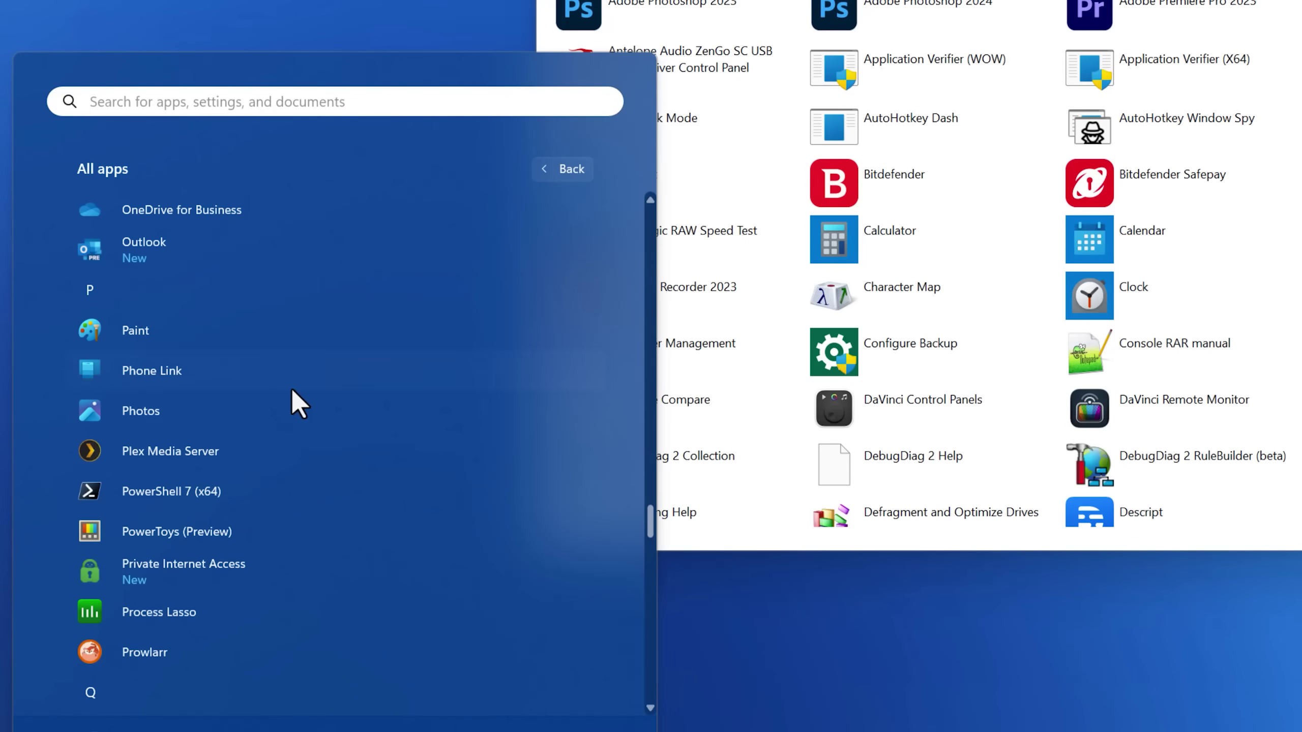
pyautogui.moveTo(189, 654); pyautogui.dragTo(451, 14)
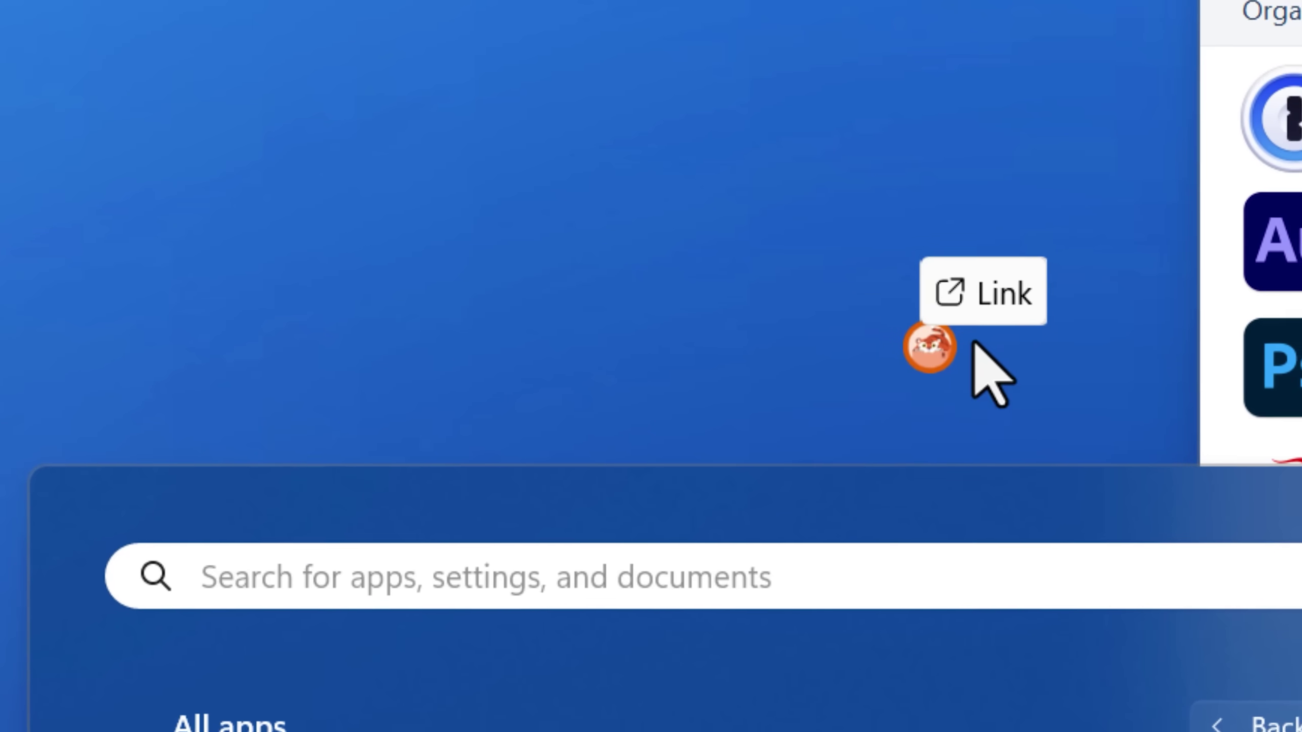
pyautogui.moveTo(1008, 386); pyautogui.dragTo(209, 569)
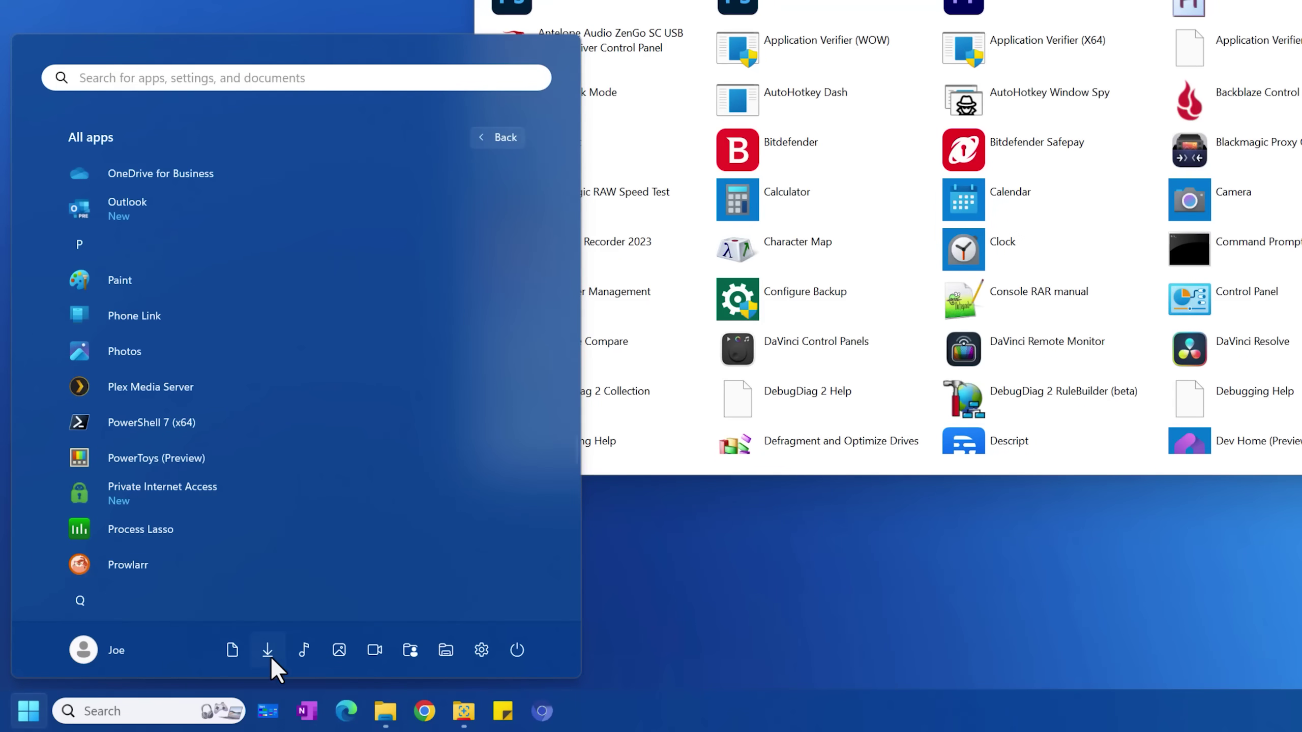
# Step: Search 'power automat' and pin the Power Automate result to the taskbar
pyautogui.click(241, 710)
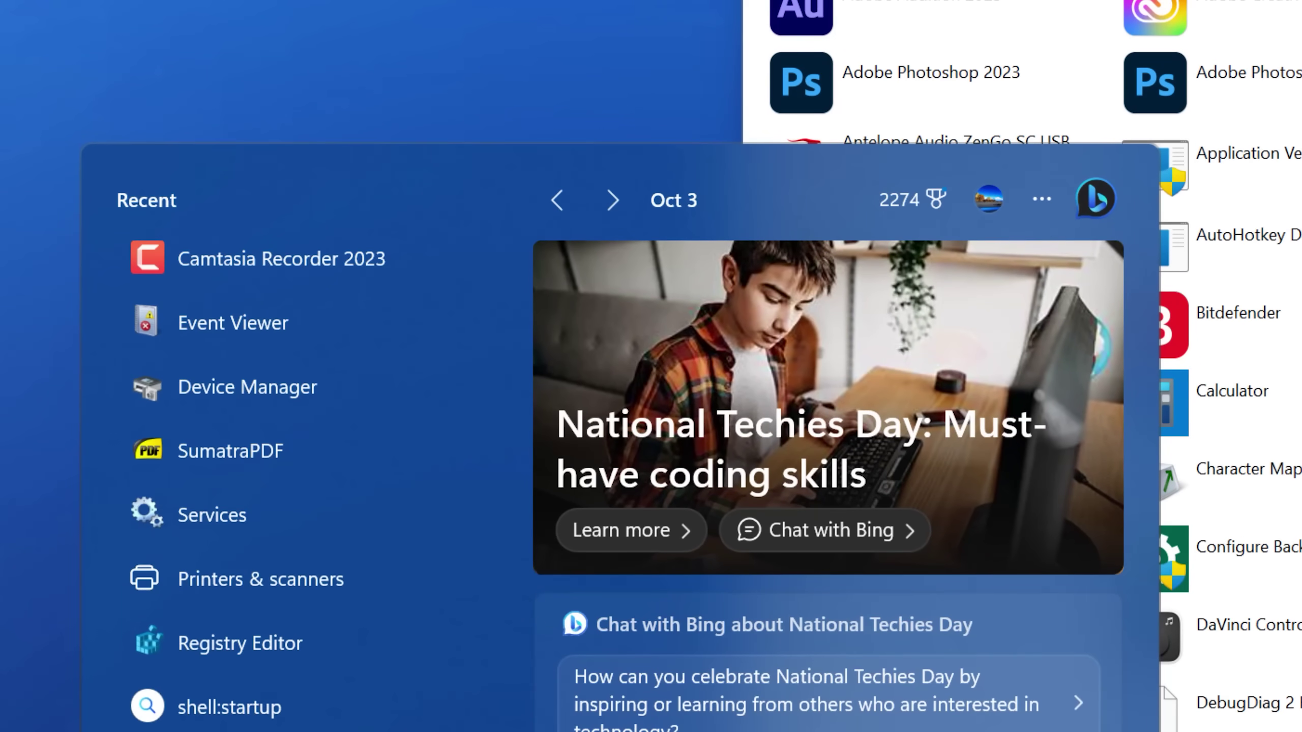
pyautogui.write('power automat')
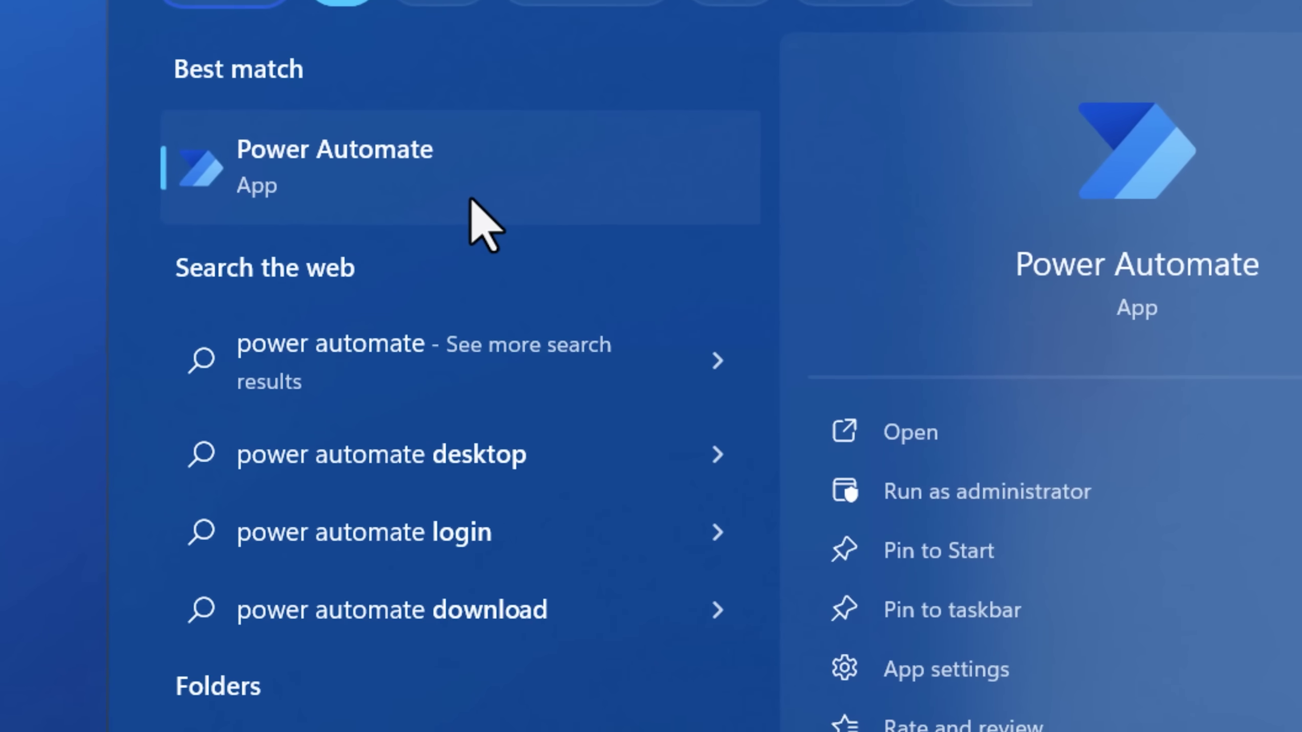
pyautogui.rightClick(354, 366)
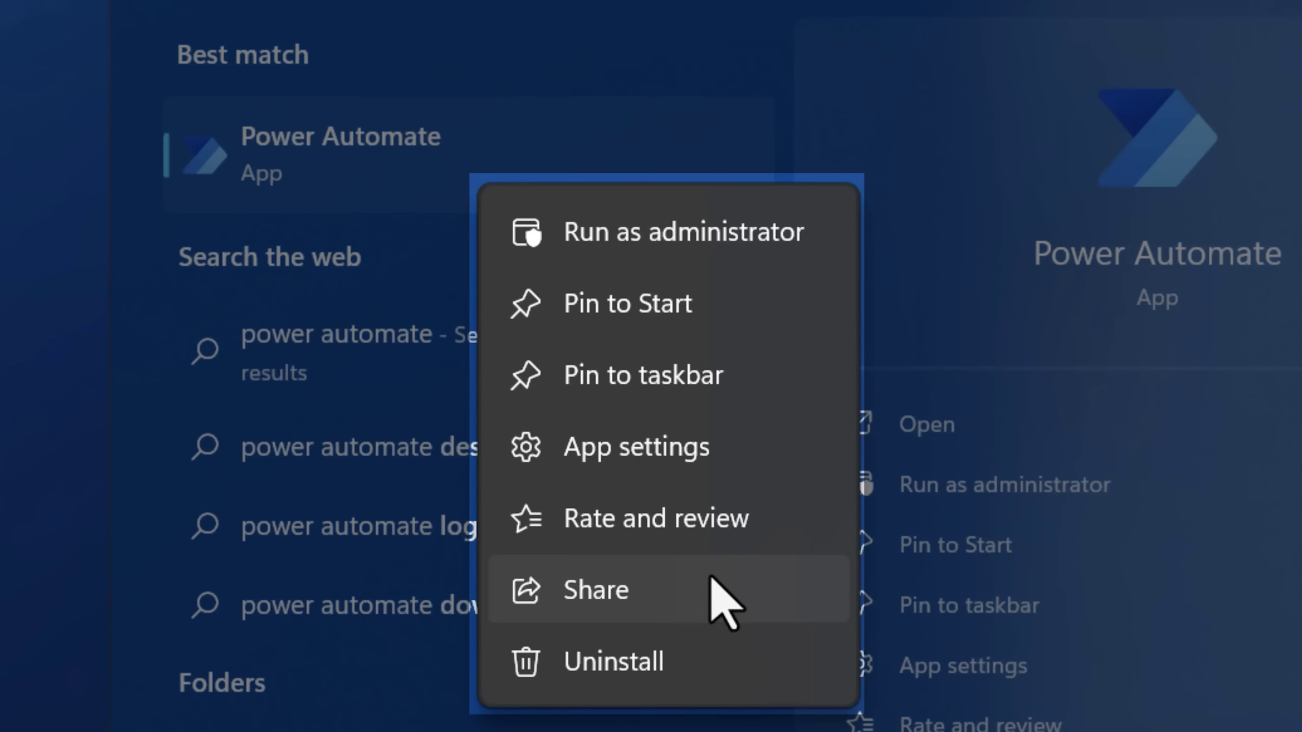
pyautogui.click(728, 372)
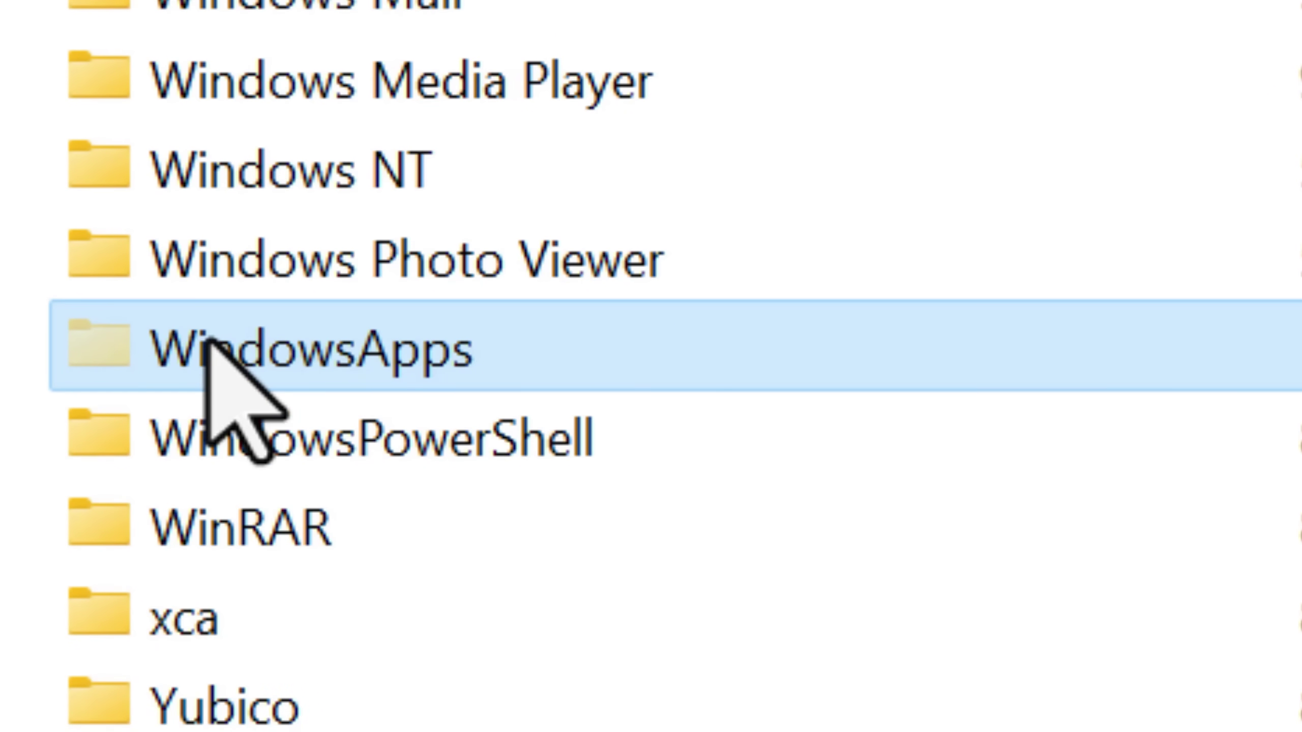
# Step: Open the WindowsApps folder, granting permanent access with Continue
pyautogui.moveTo(502, 349)
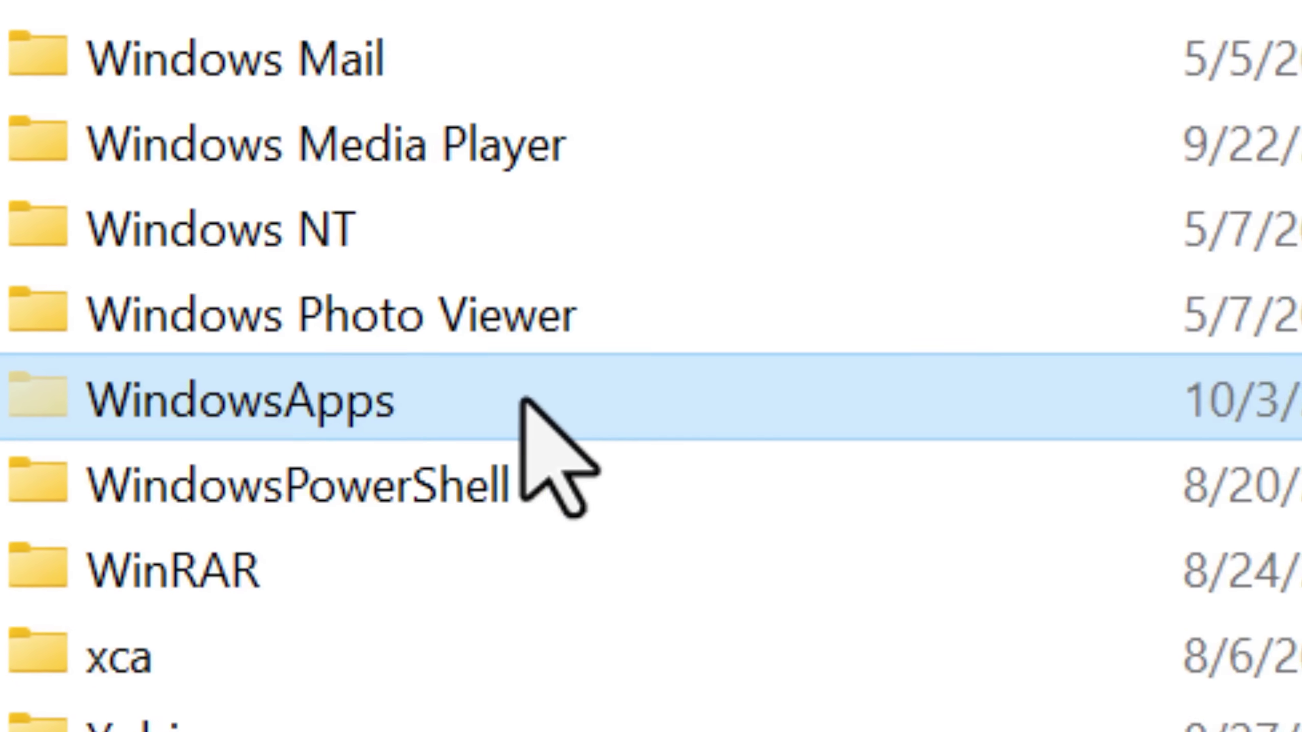
pyautogui.doubleClick(507, 351)
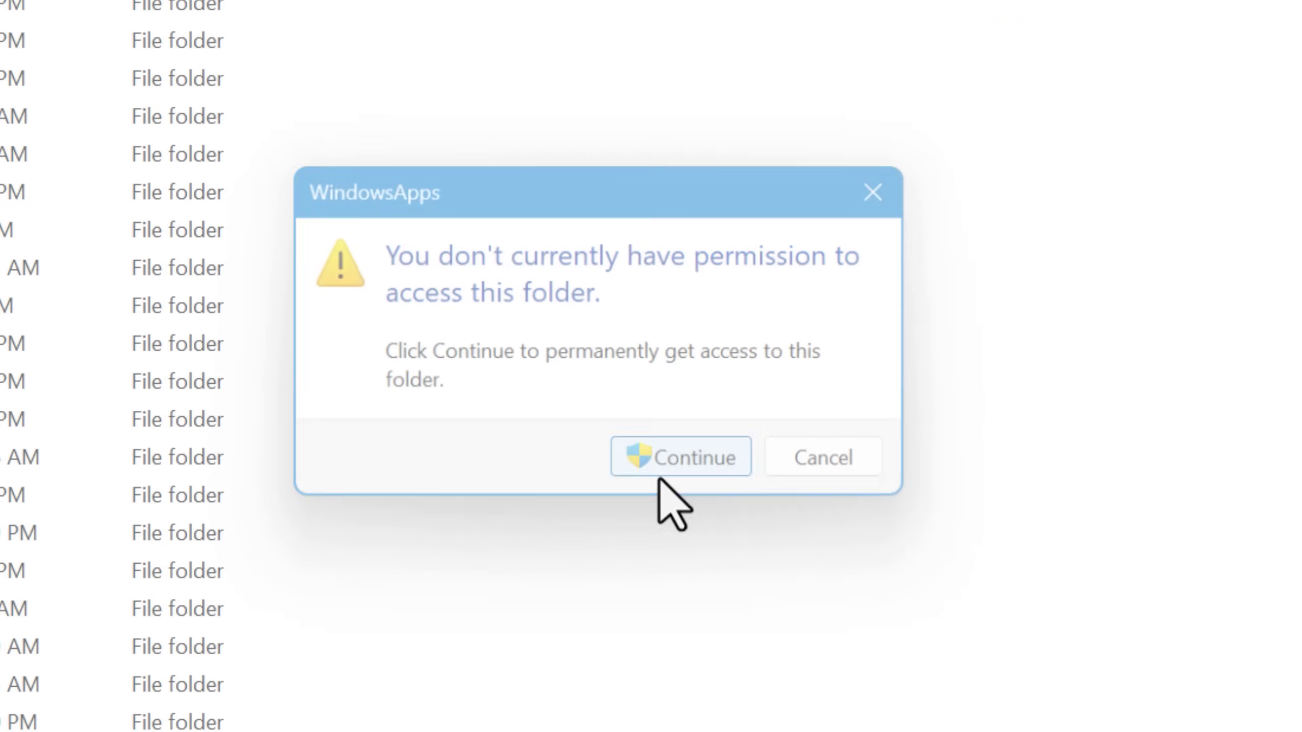
pyautogui.click(659, 474)
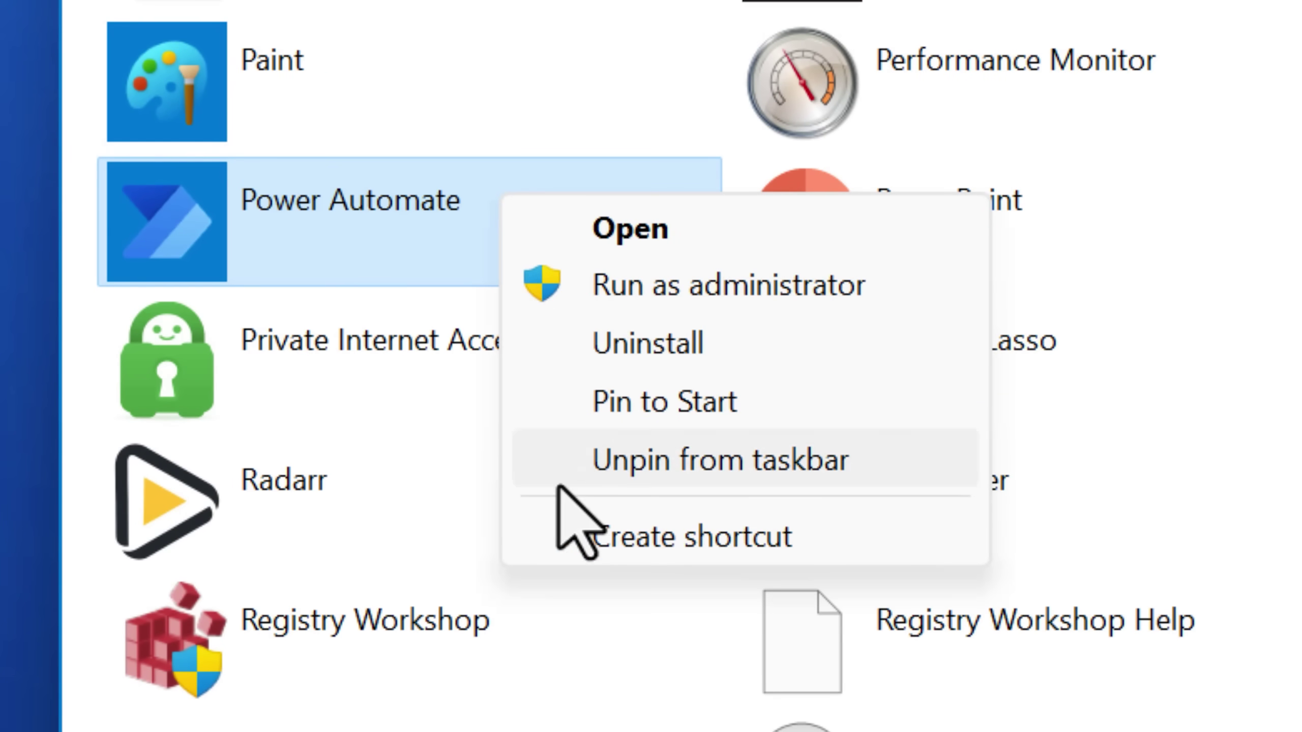
# Step: Create a Power Automate desktop shortcut and open its Properties
pyautogui.click(733, 537)
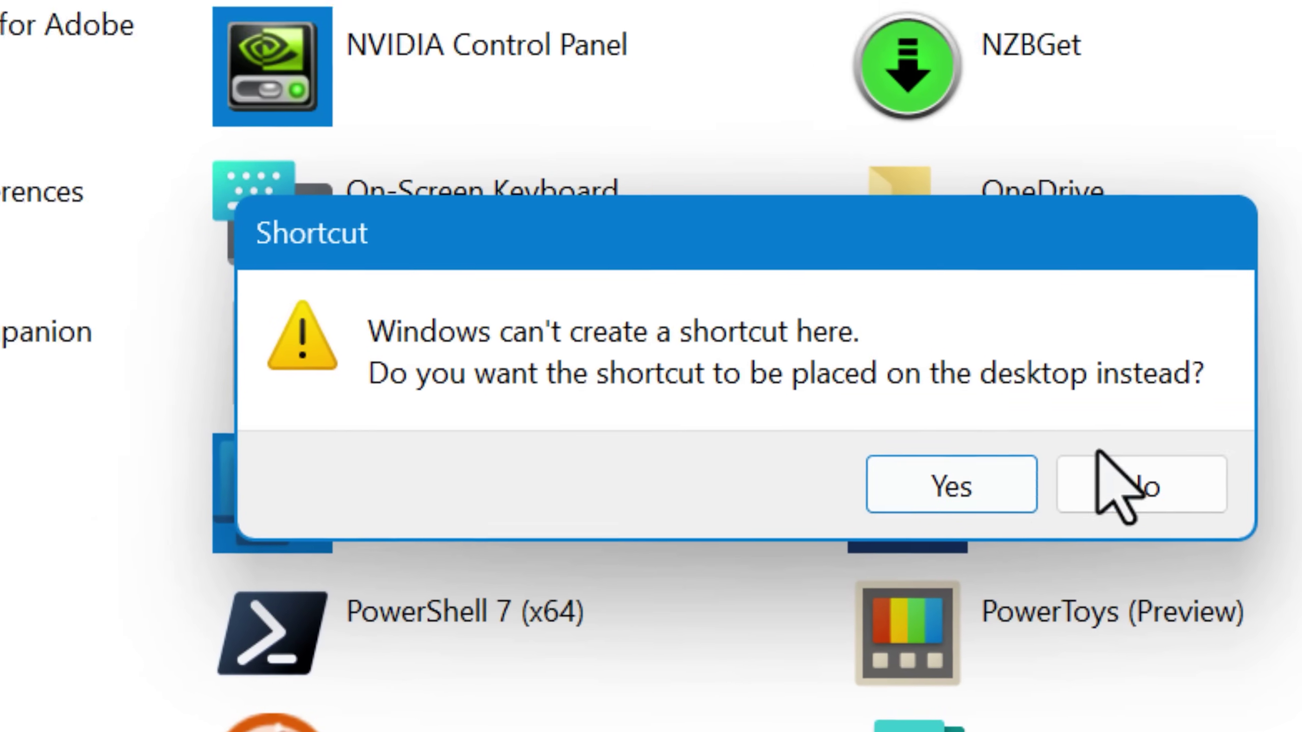
pyautogui.click(1046, 442)
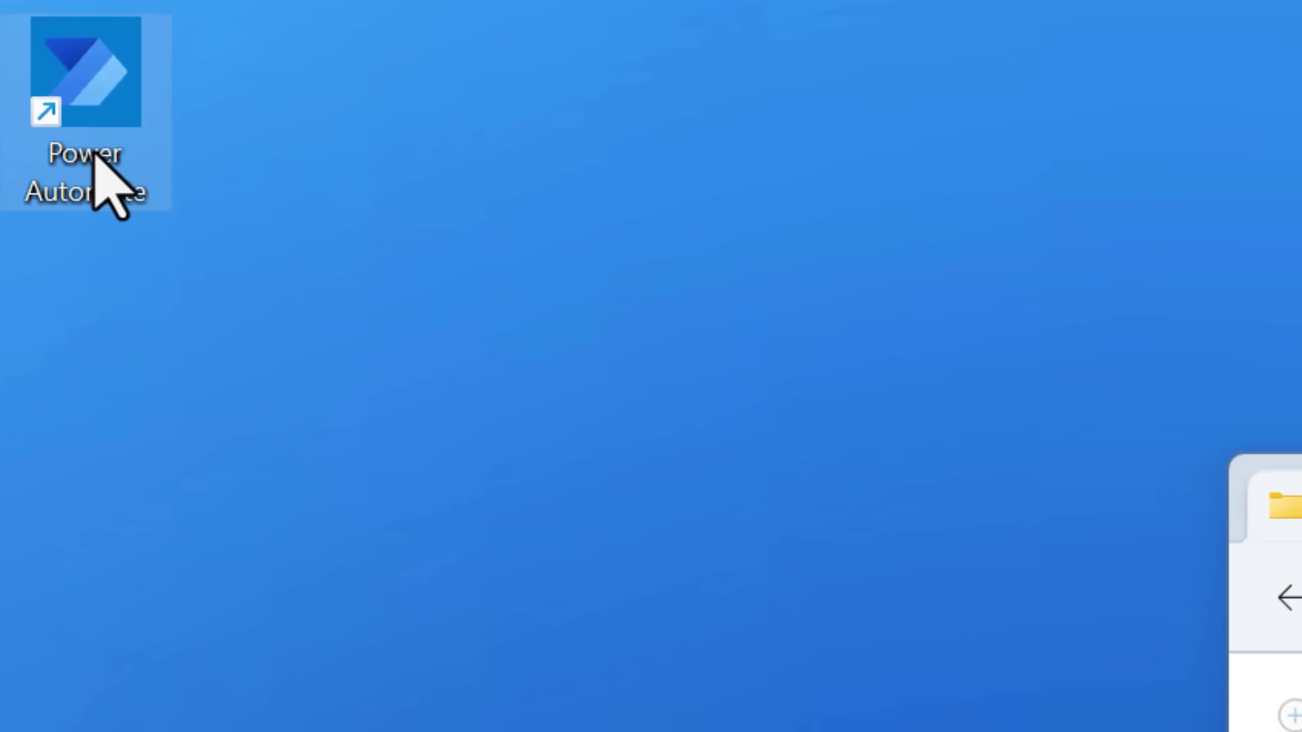
pyautogui.rightClick(101, 166)
pyautogui.click(161, 686)
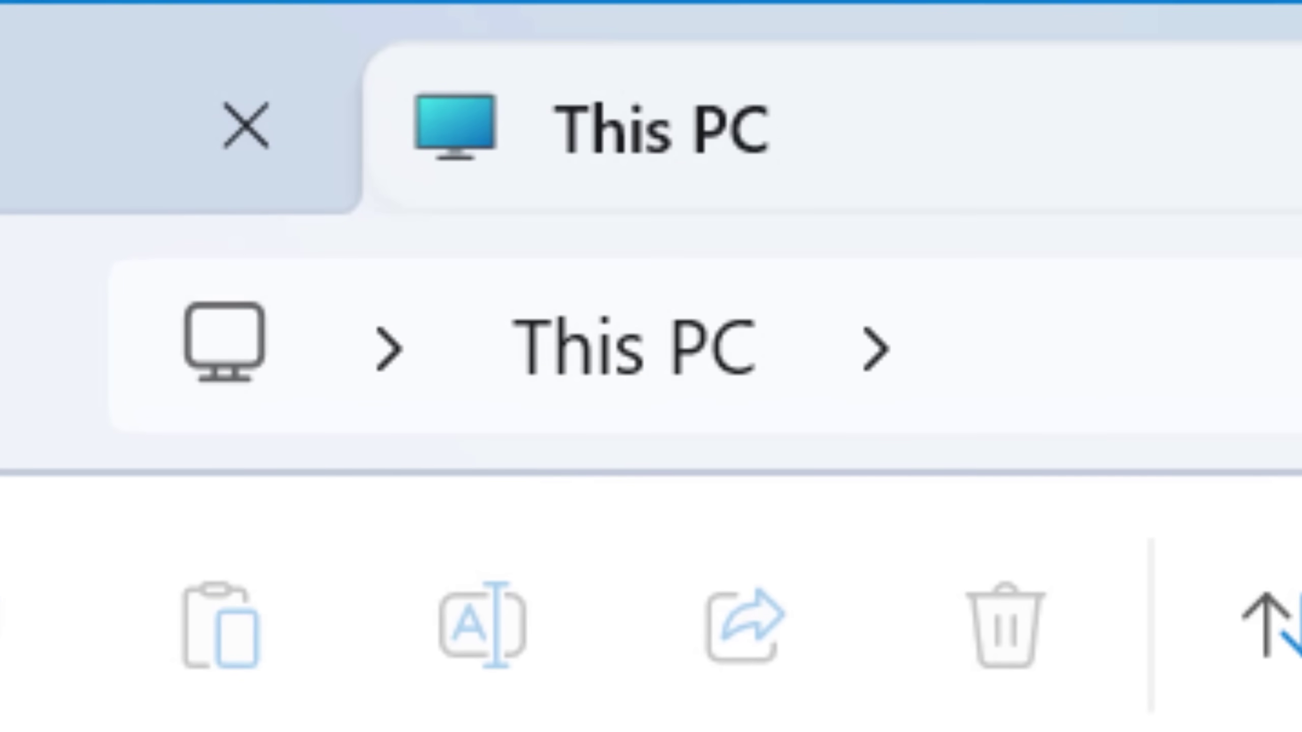
# Step: Go to the SendTo folder via shell:sendto
pyautogui.click(945, 305)
pyautogui.write('shell:sendto')
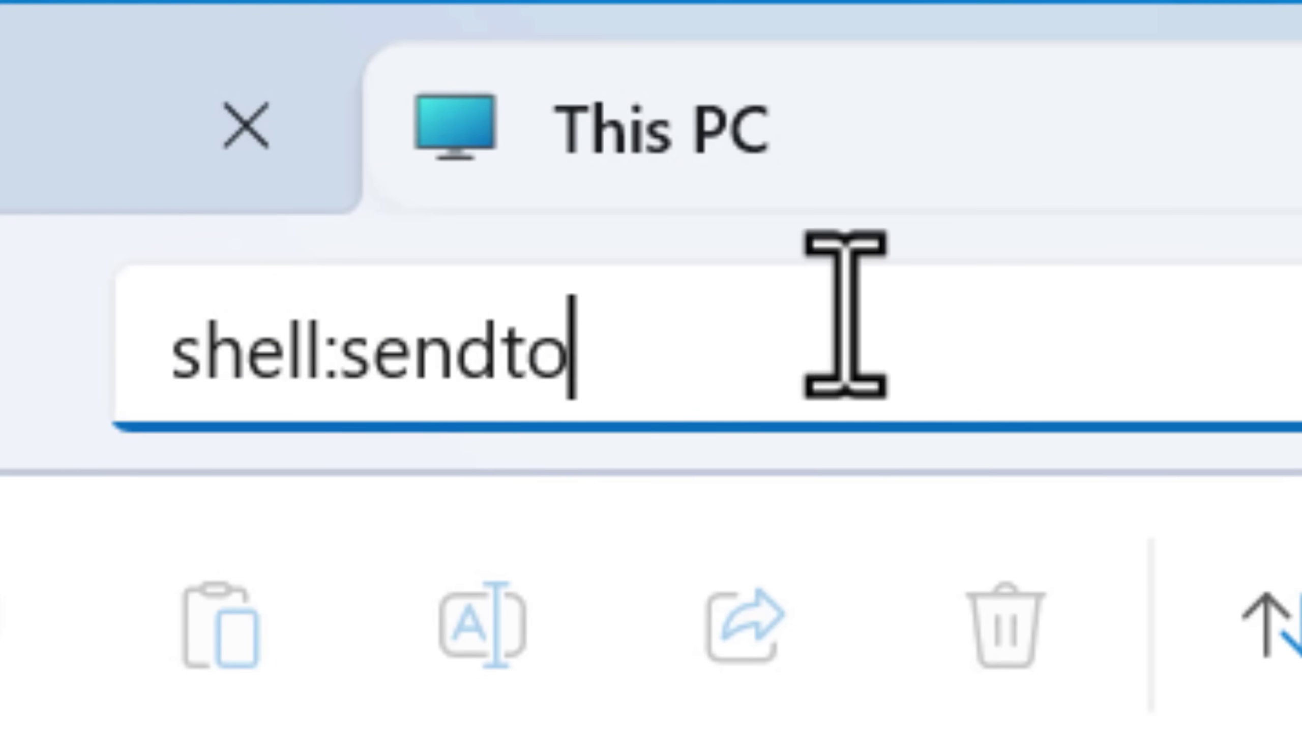
pyautogui.press('Return')
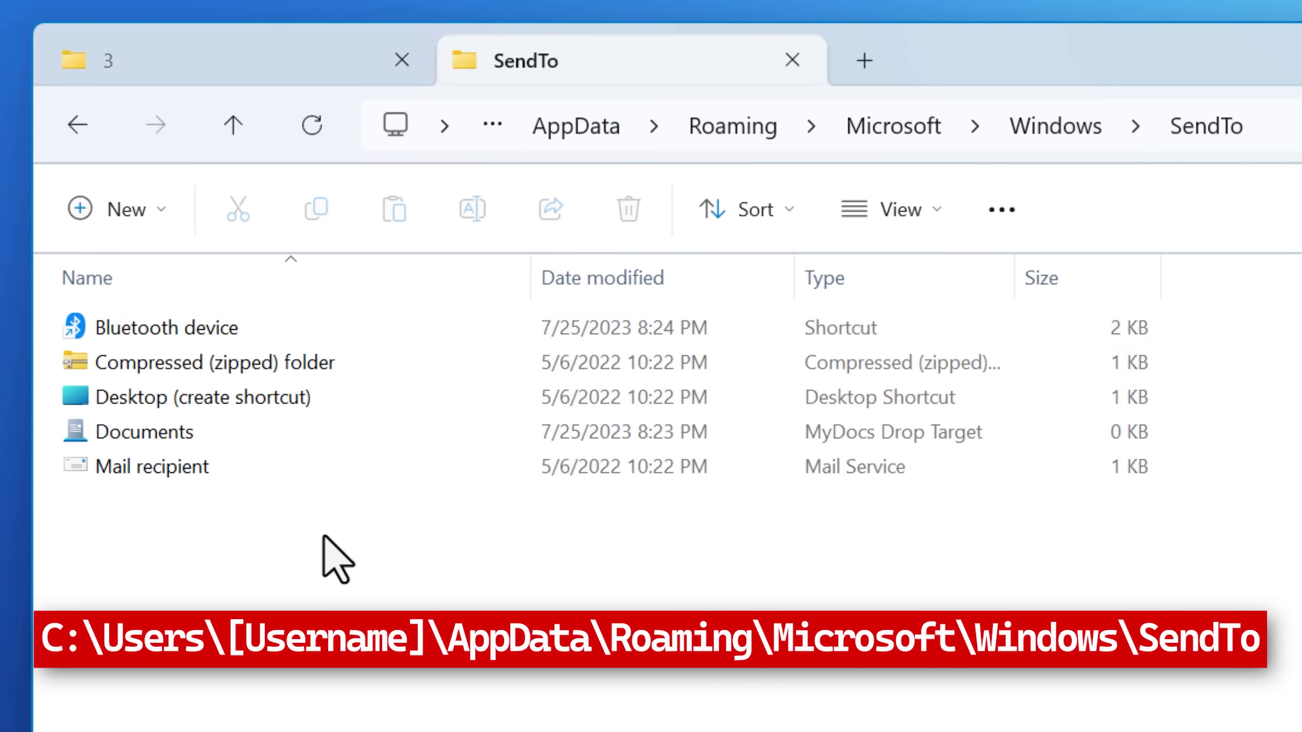
# Step: Check Mail recipient's options, then open Properties for the Compressed (zipped) folder entry
pyautogui.click(246, 471)
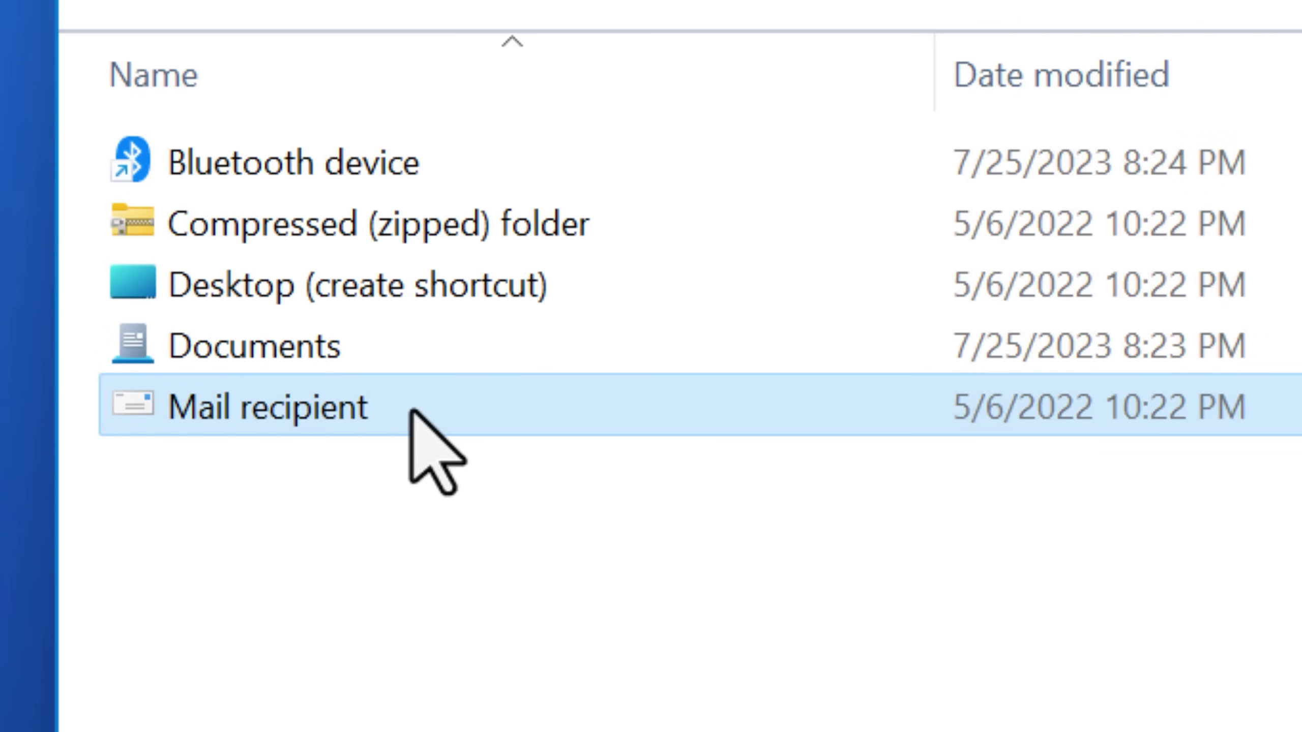
pyautogui.rightClick(409, 410)
pyautogui.moveTo(370, 228)
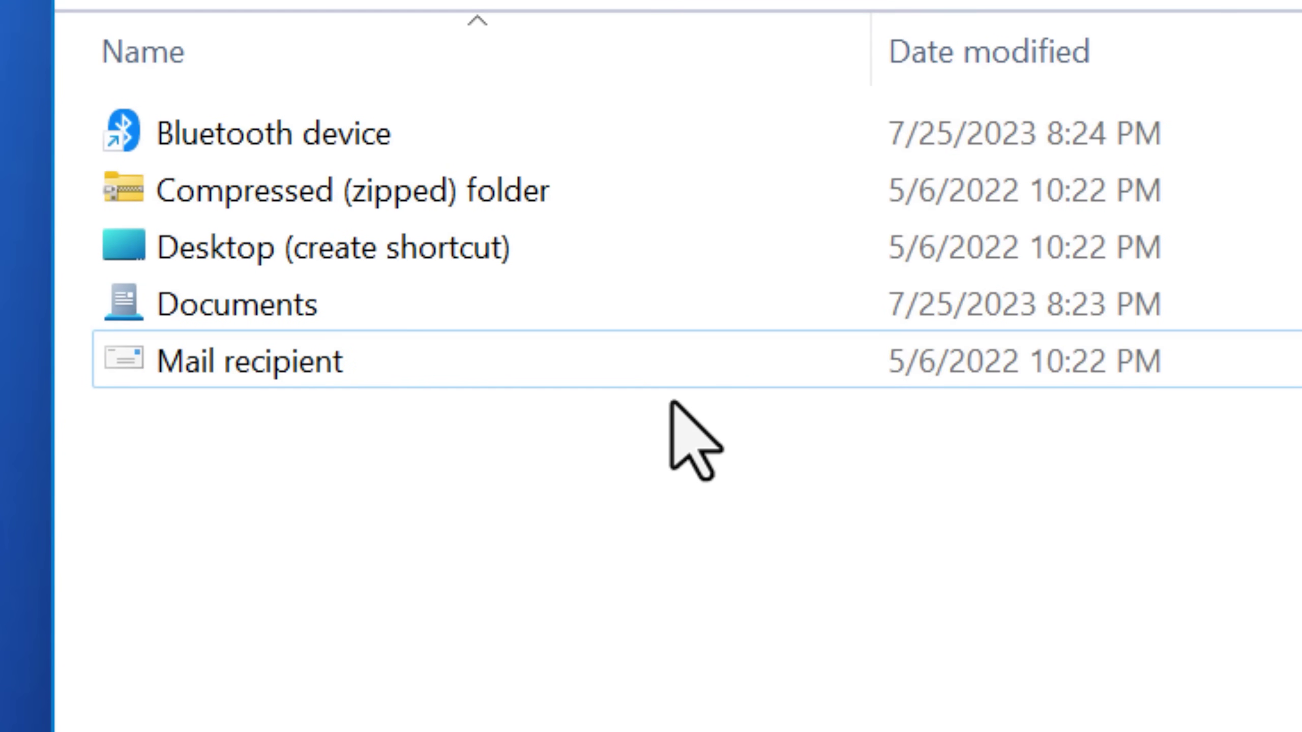
pyautogui.click(593, 201)
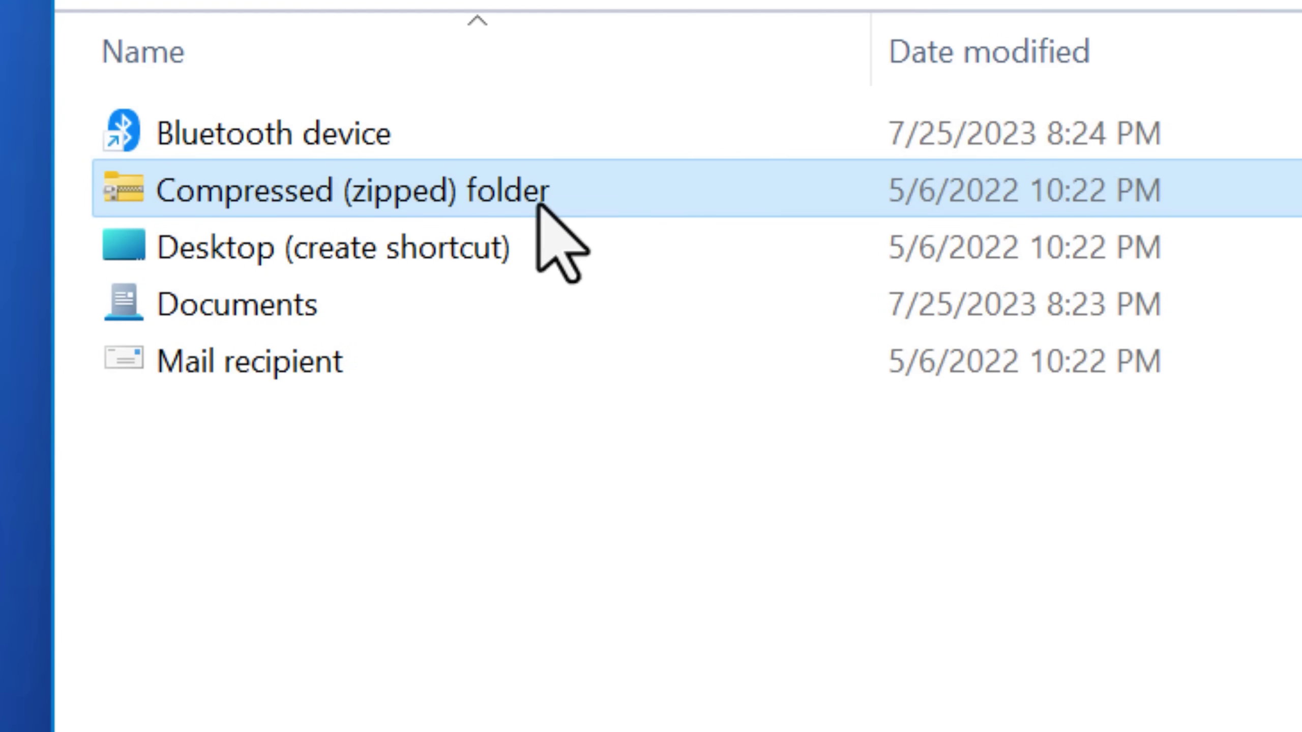
pyautogui.rightClick(597, 192)
pyautogui.press('r')
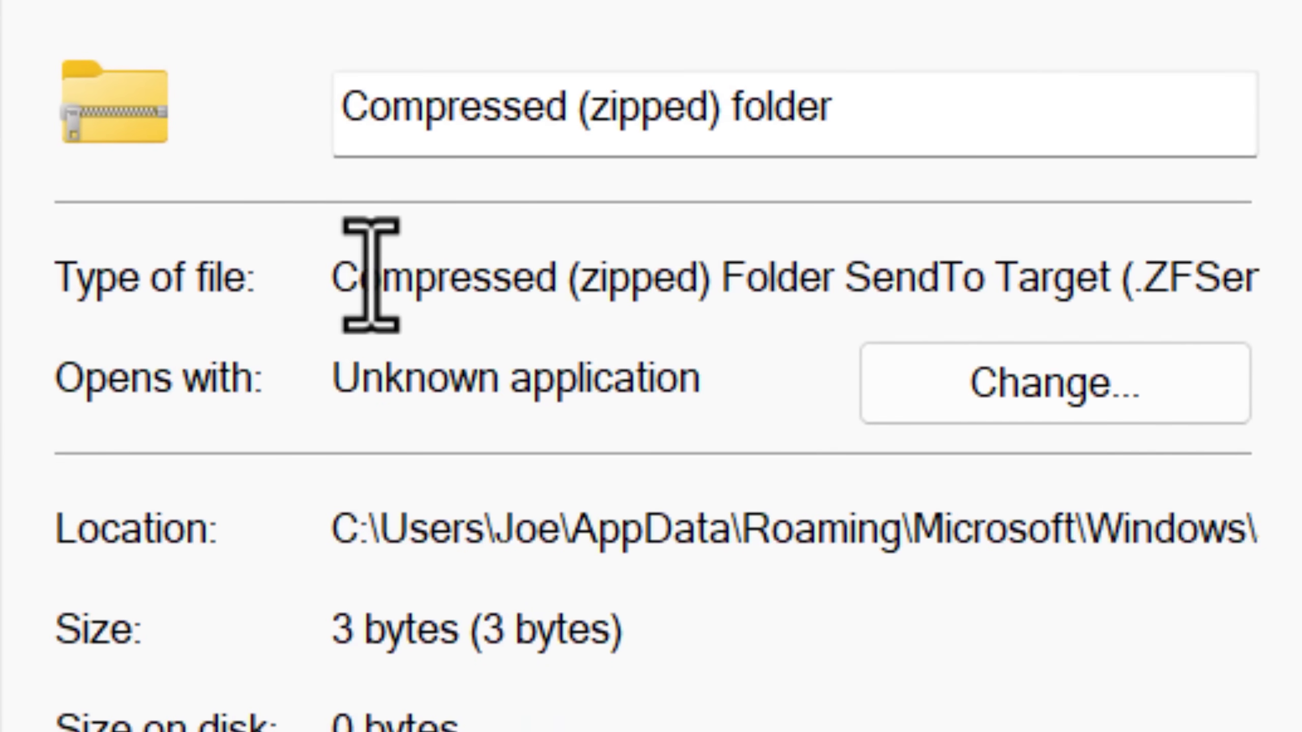
# Step: Highlight the .ZFSendToTarget file type and close the zipped folder's properties
pyautogui.moveTo(739, 451); pyautogui.dragTo(1301, 476)
pyautogui.click(1301, 482)
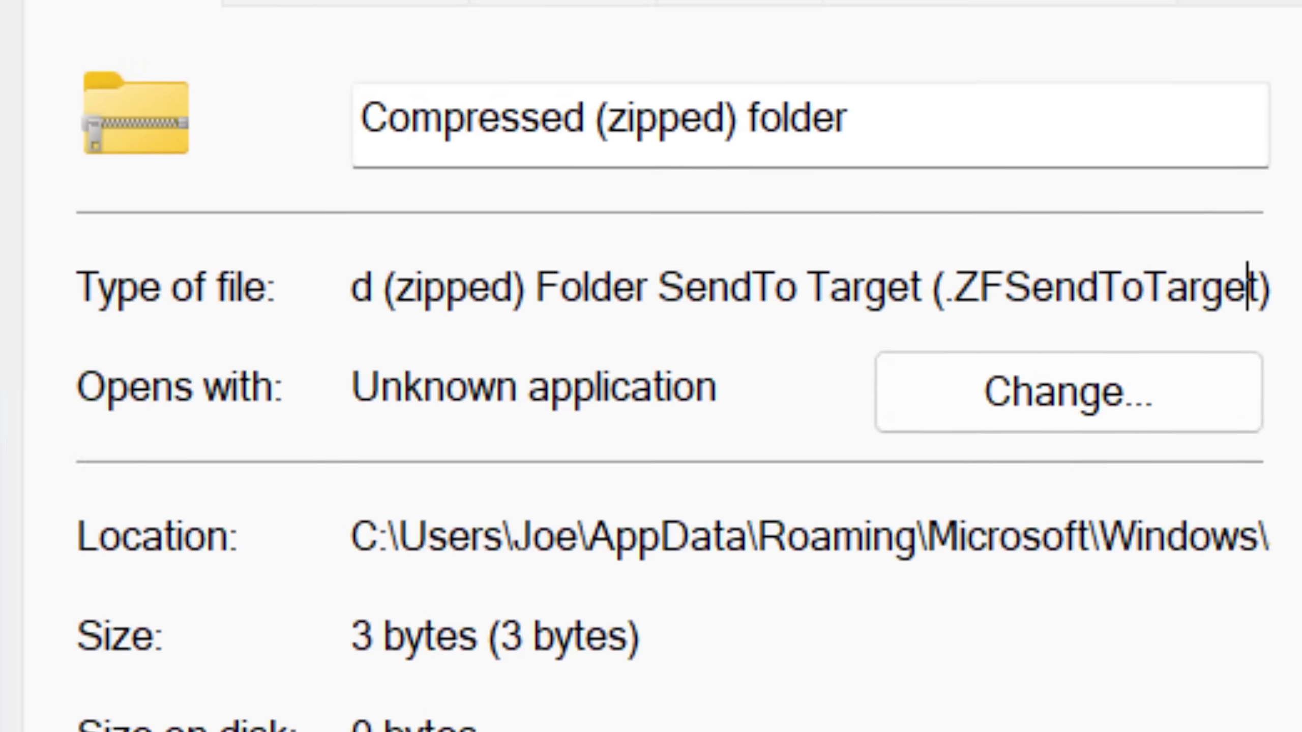
pyautogui.press('Escape')
# Step: Open Desktop (create shortcut) properties, highlight its .DeskLink type, and close them
pyautogui.rightClick(498, 231)
pyautogui.press('r')
pyautogui.moveTo(820, 517); pyautogui.dragTo(1005, 528)
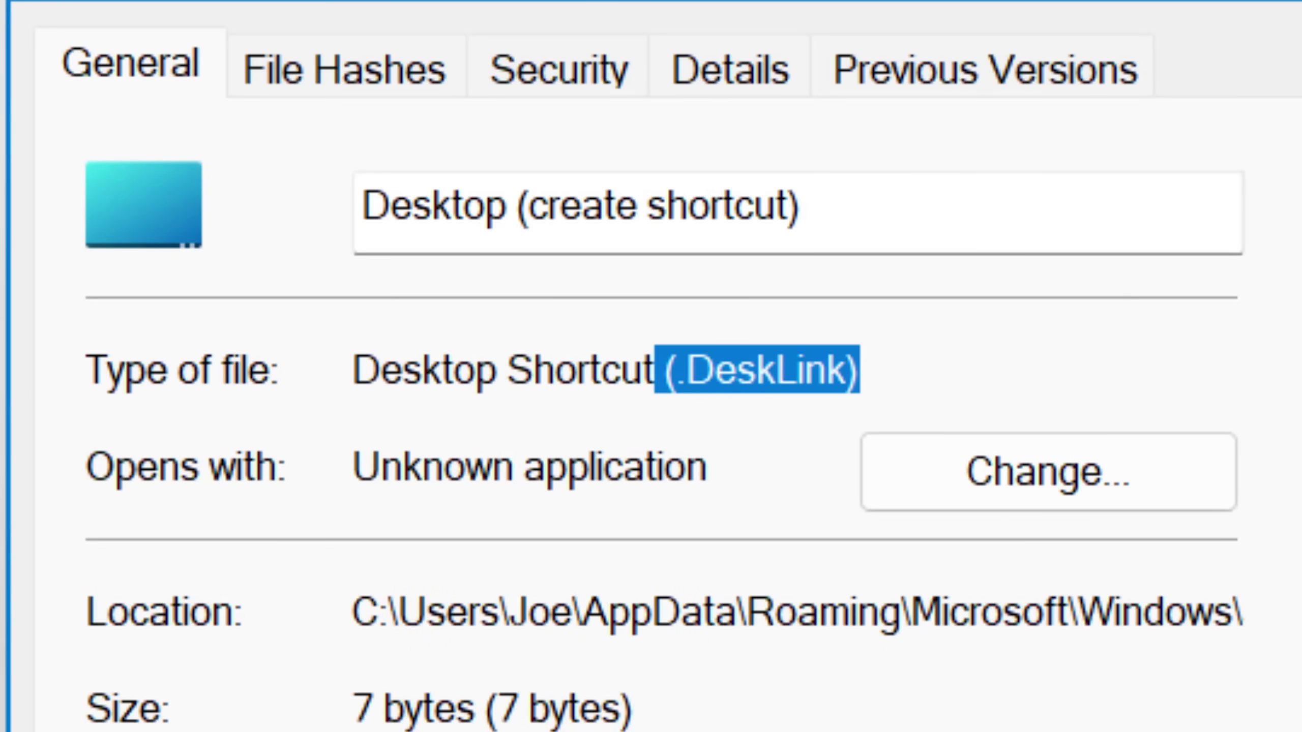
pyautogui.press('Escape')
pyautogui.click(698, 517)
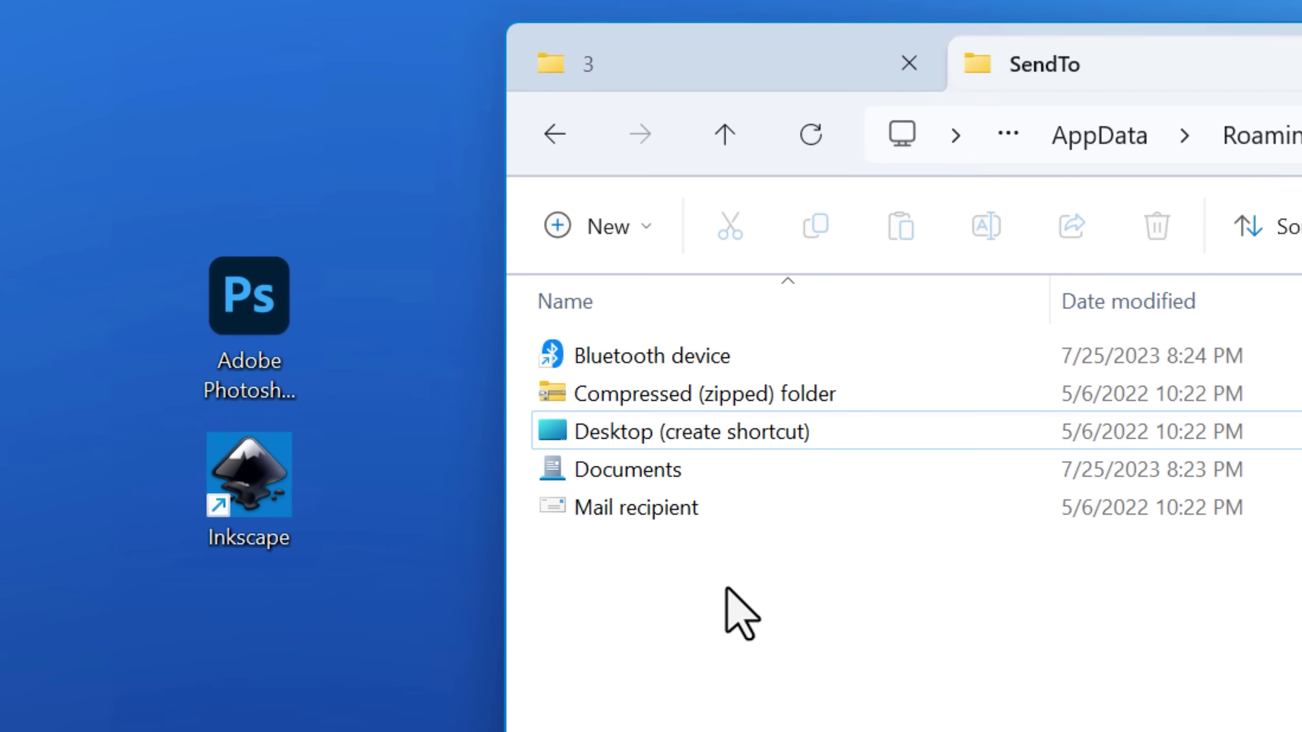
# Step: Open Thinking Emoji Turned.png in Adobe Photoshop 2024 by dragging it, then return to folder 3
pyautogui.click(743, 72)
pyautogui.moveTo(621, 438)
pyautogui.mouseDown()
pyautogui.moveTo(643, 423)
pyautogui.moveTo(614, 428)
pyautogui.mouseUp()
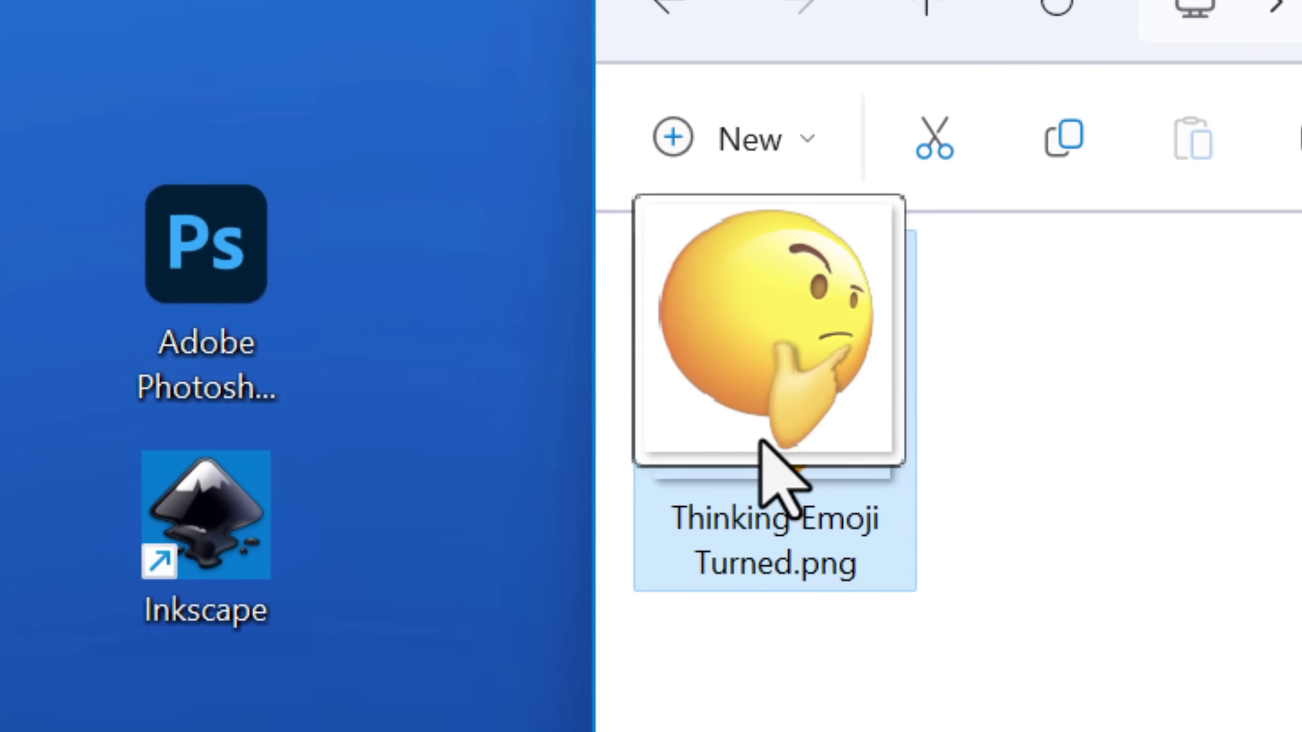
pyautogui.moveTo(760, 440); pyautogui.dragTo(959, 458)
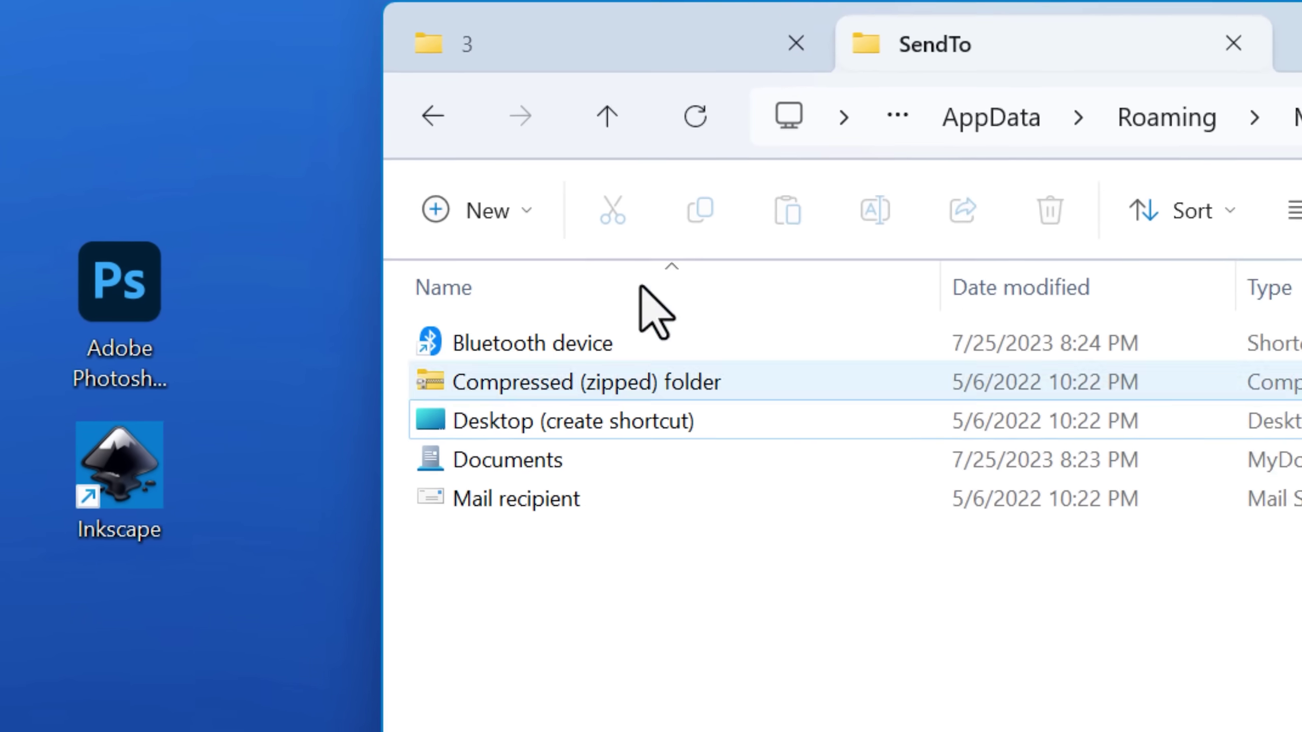
pyautogui.click(569, 79)
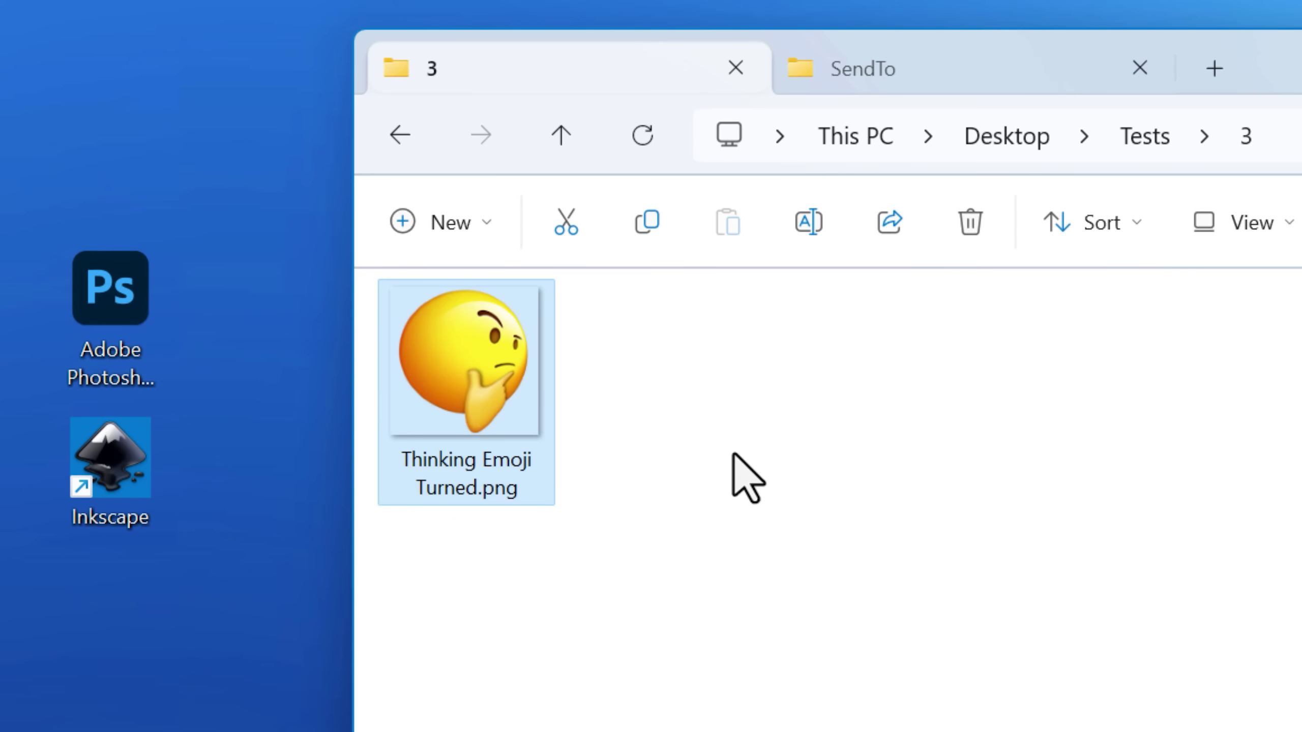
# Step: Inspect the emoji image's context options and select the Photoshop and Inkscape shortcuts
pyautogui.rightClick(475, 406)
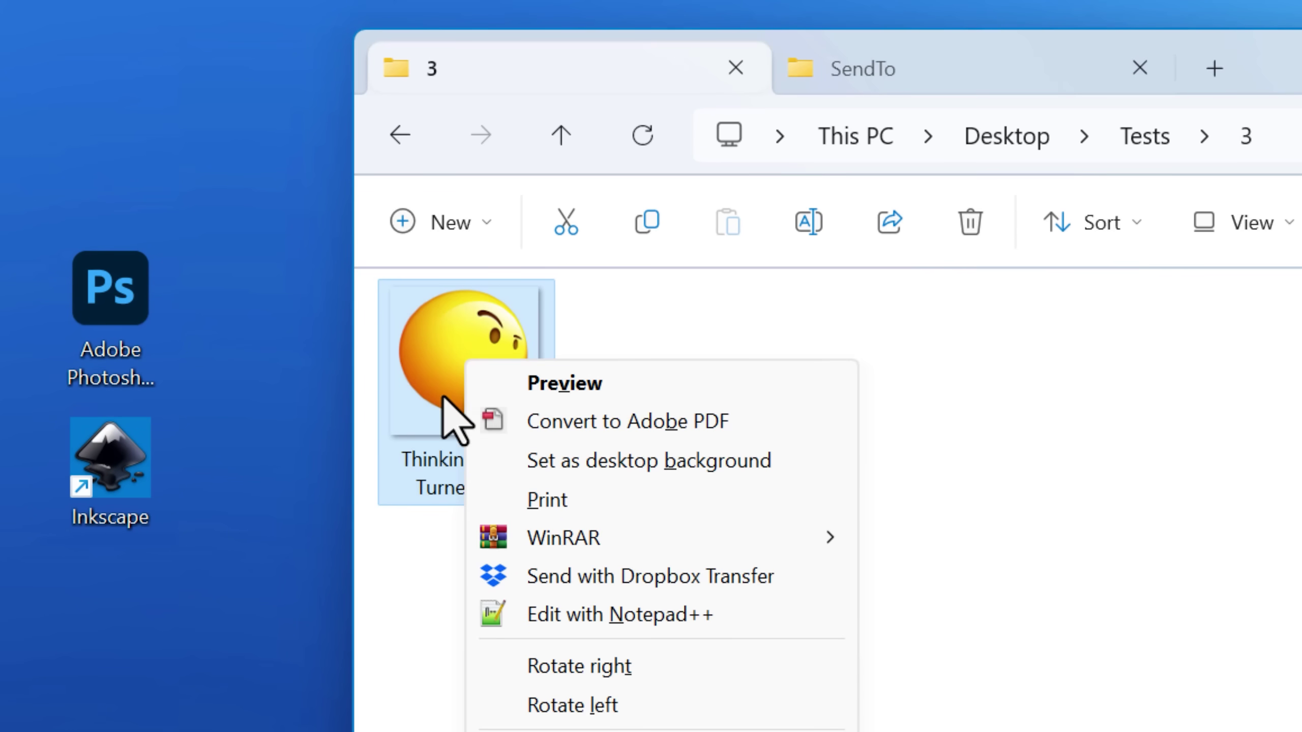
pyautogui.click(431, 569)
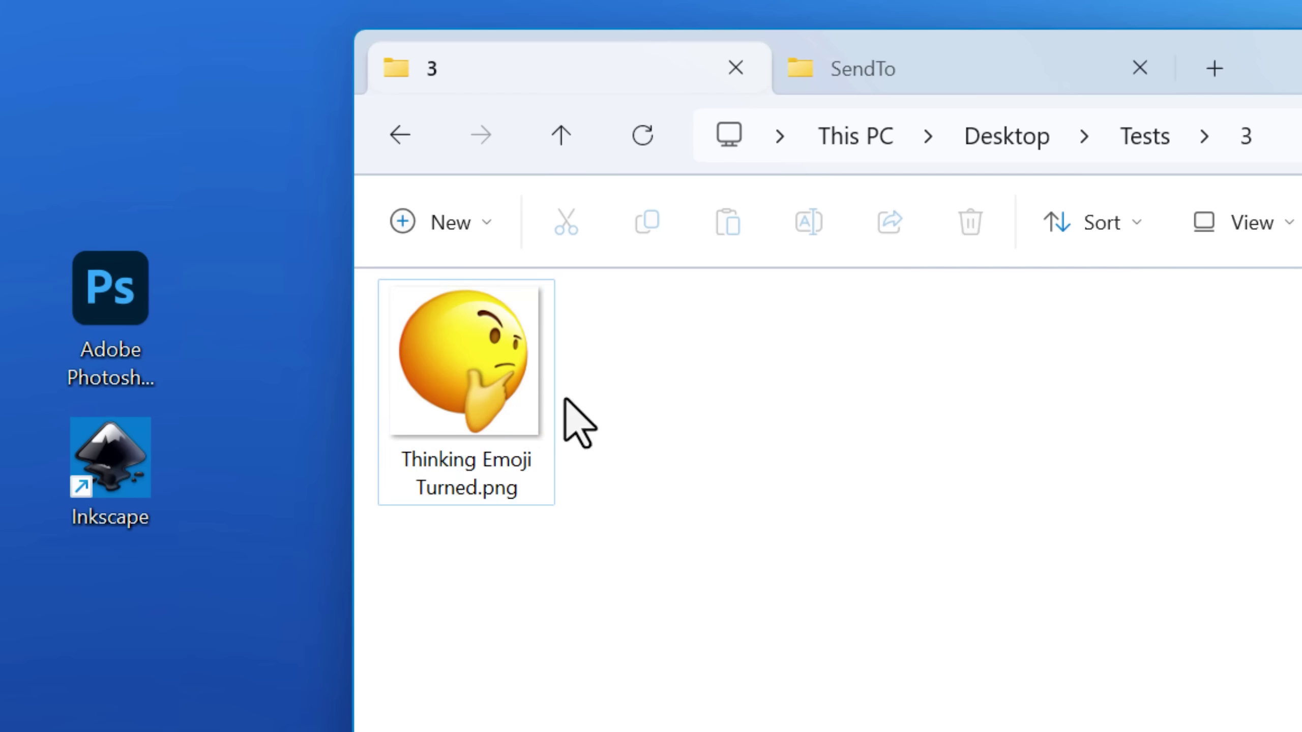
pyautogui.rightClick(536, 493)
pyautogui.click(543, 456)
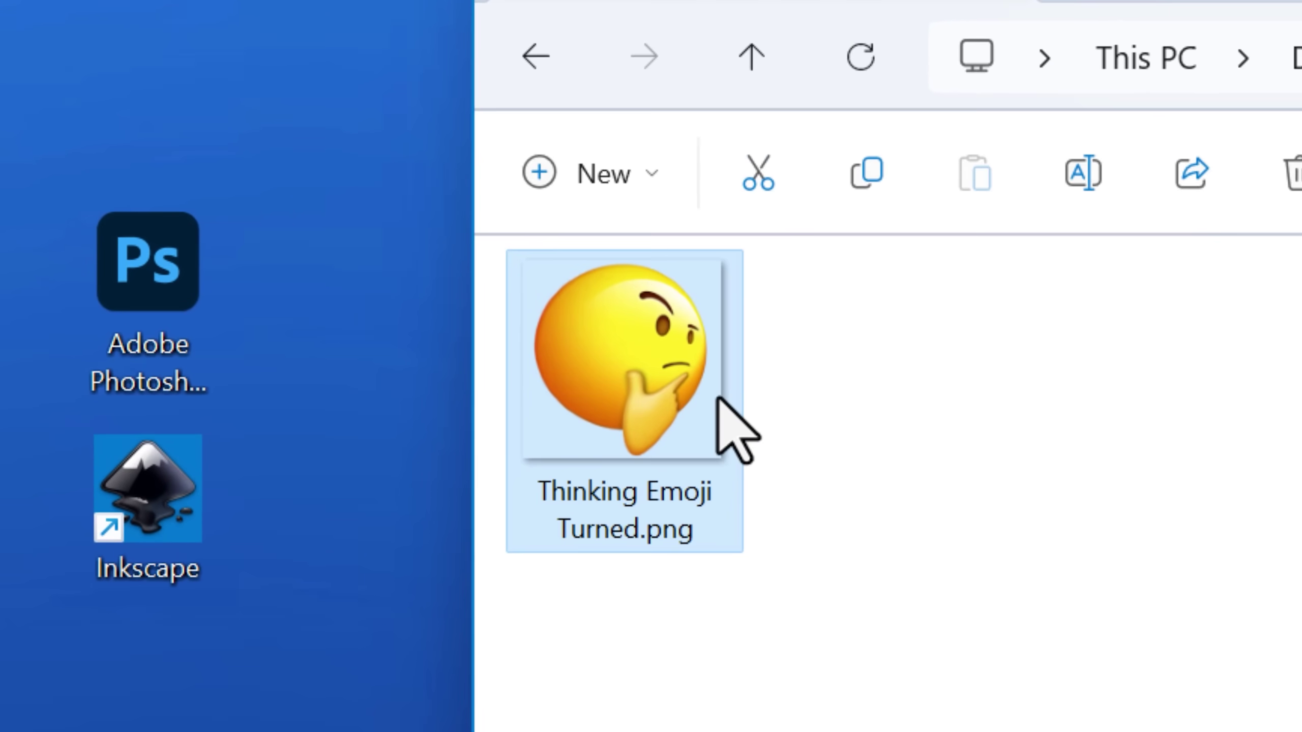
pyautogui.rightClick(536, 387)
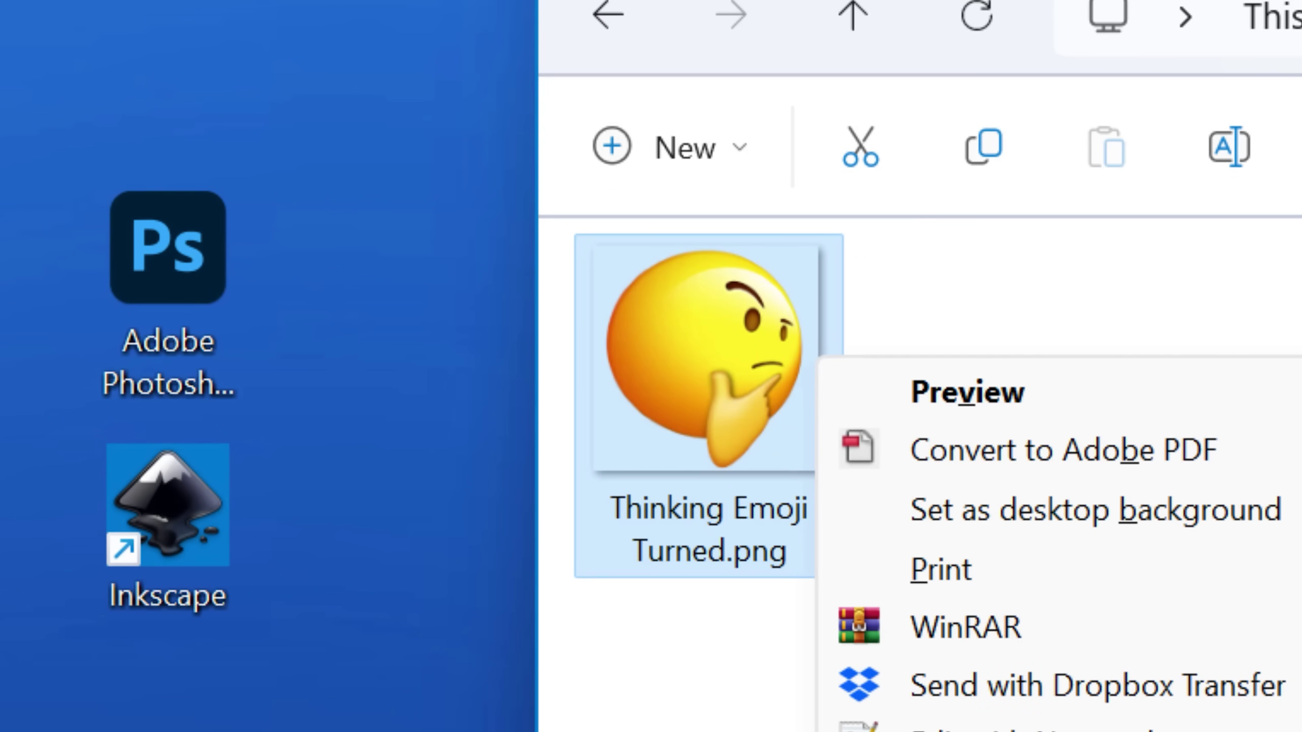
pyautogui.press('Escape')
pyautogui.click(209, 276)
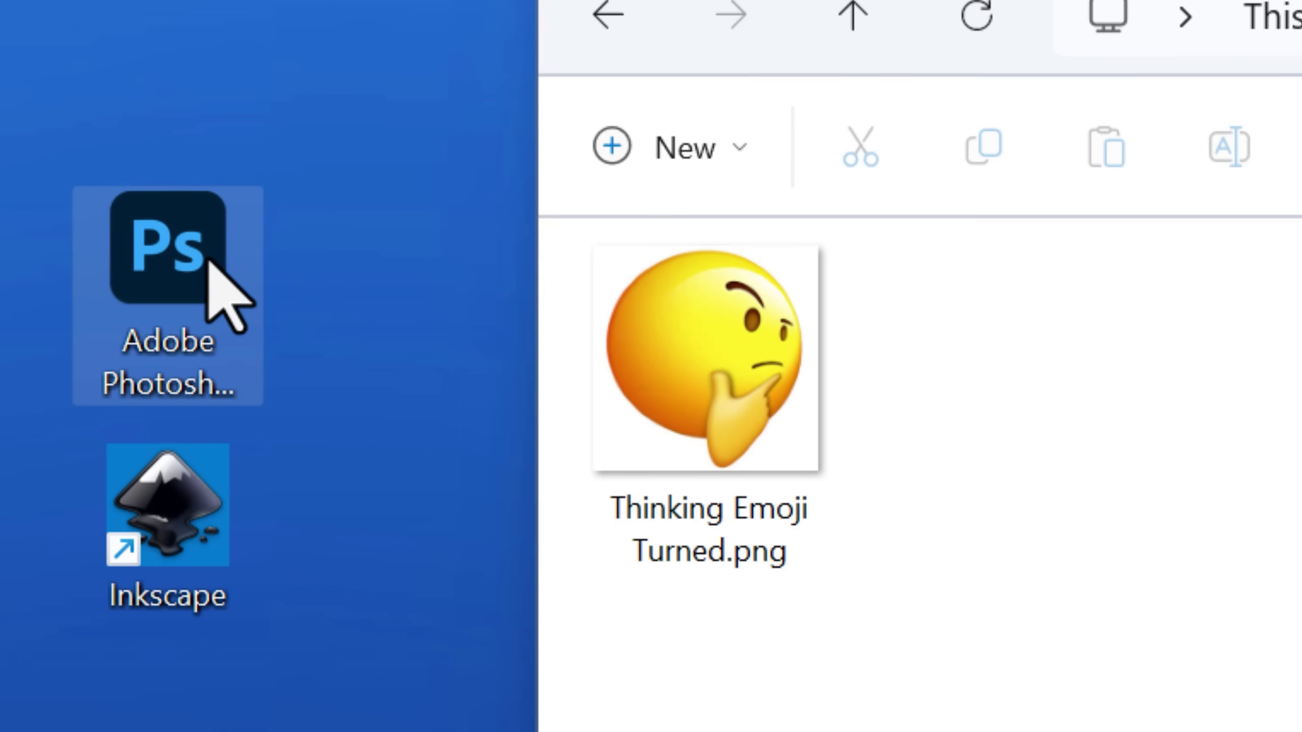
pyautogui.click(207, 607)
pyautogui.click(770, 421)
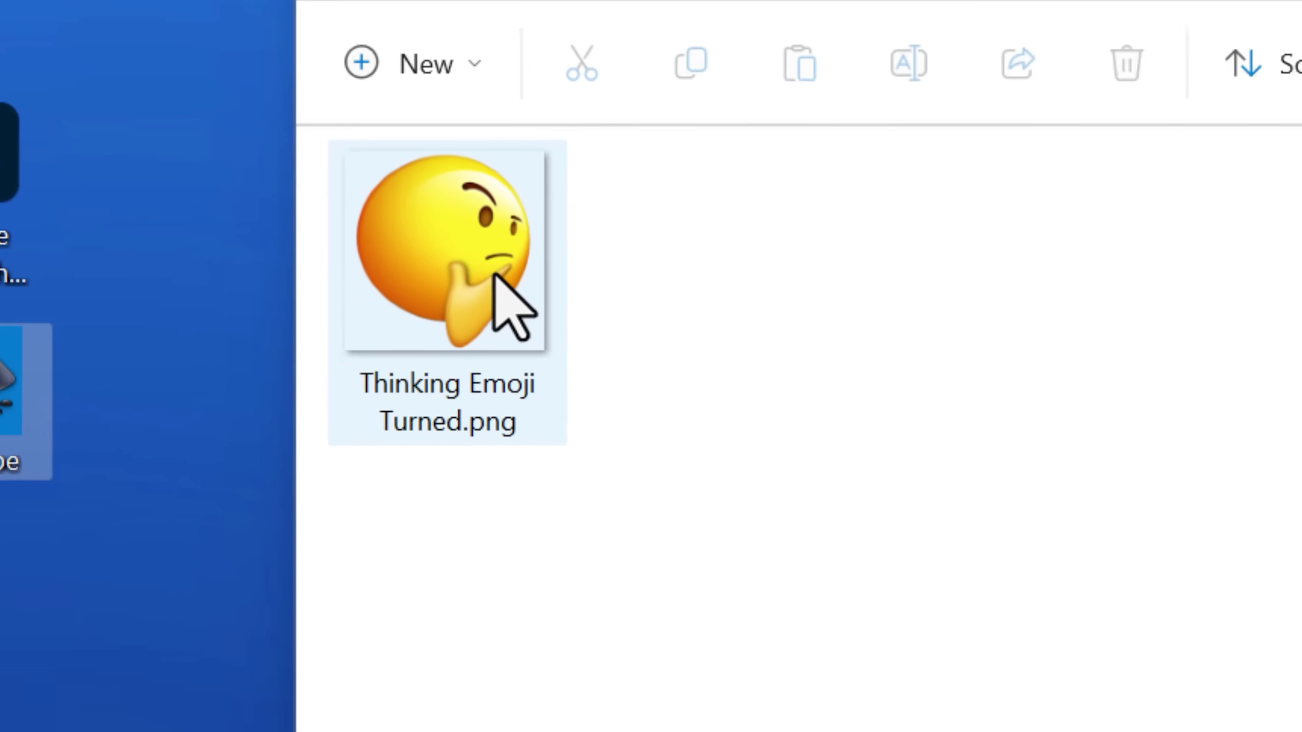
# Step: Browse the PNG's Choose another app list, then close it without picking an app
pyautogui.rightClick(247, 175)
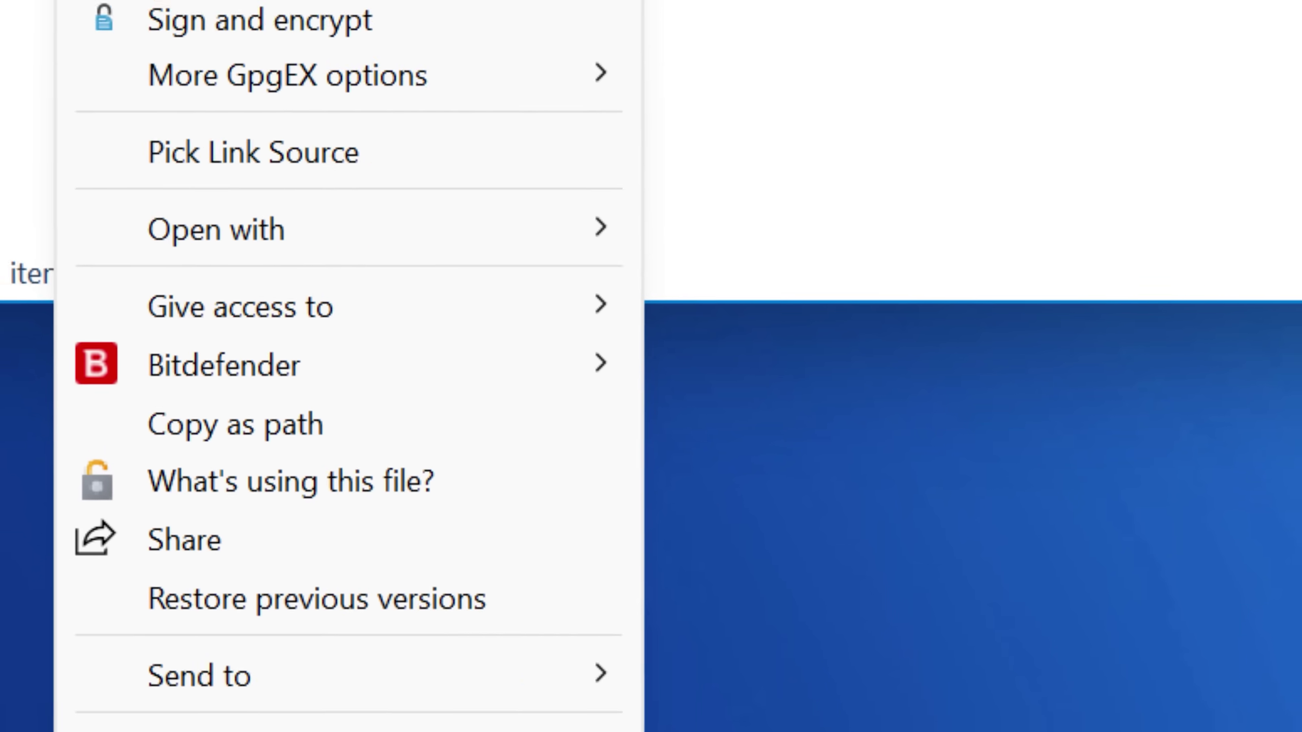
pyautogui.moveTo(585, 122)
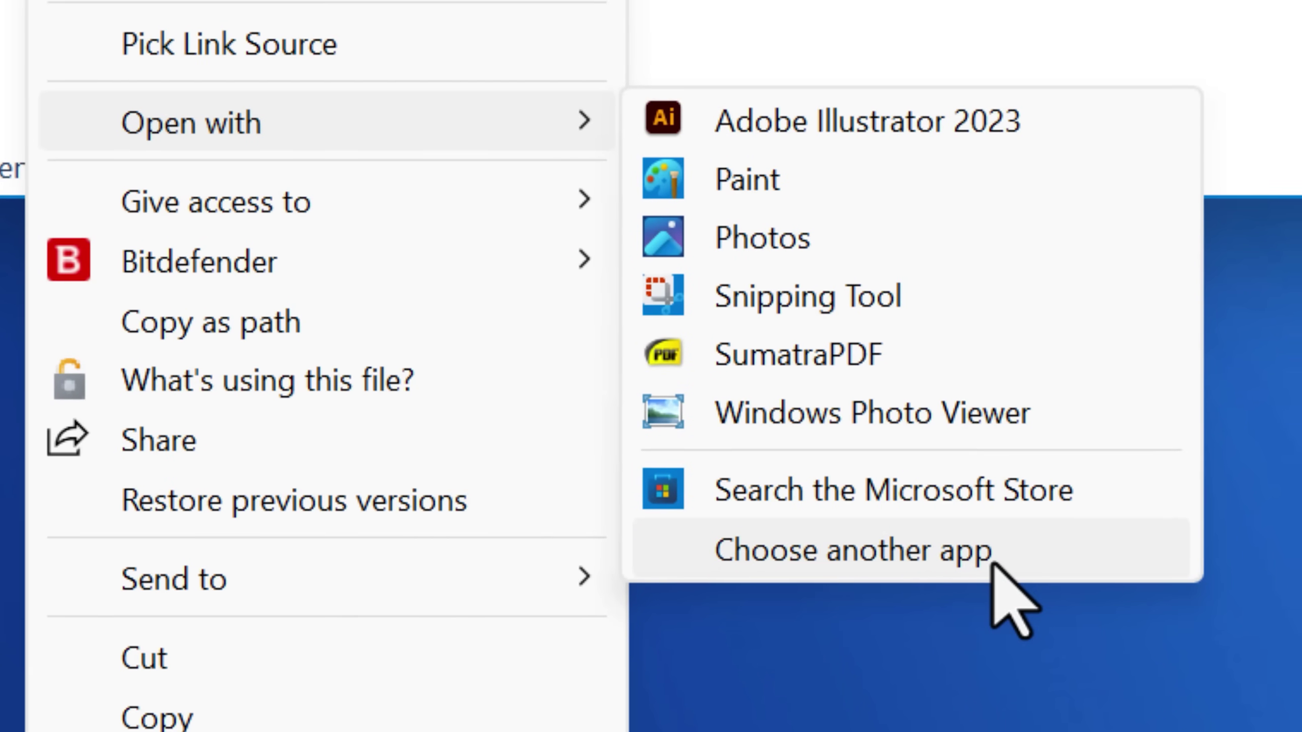
pyautogui.click(993, 563)
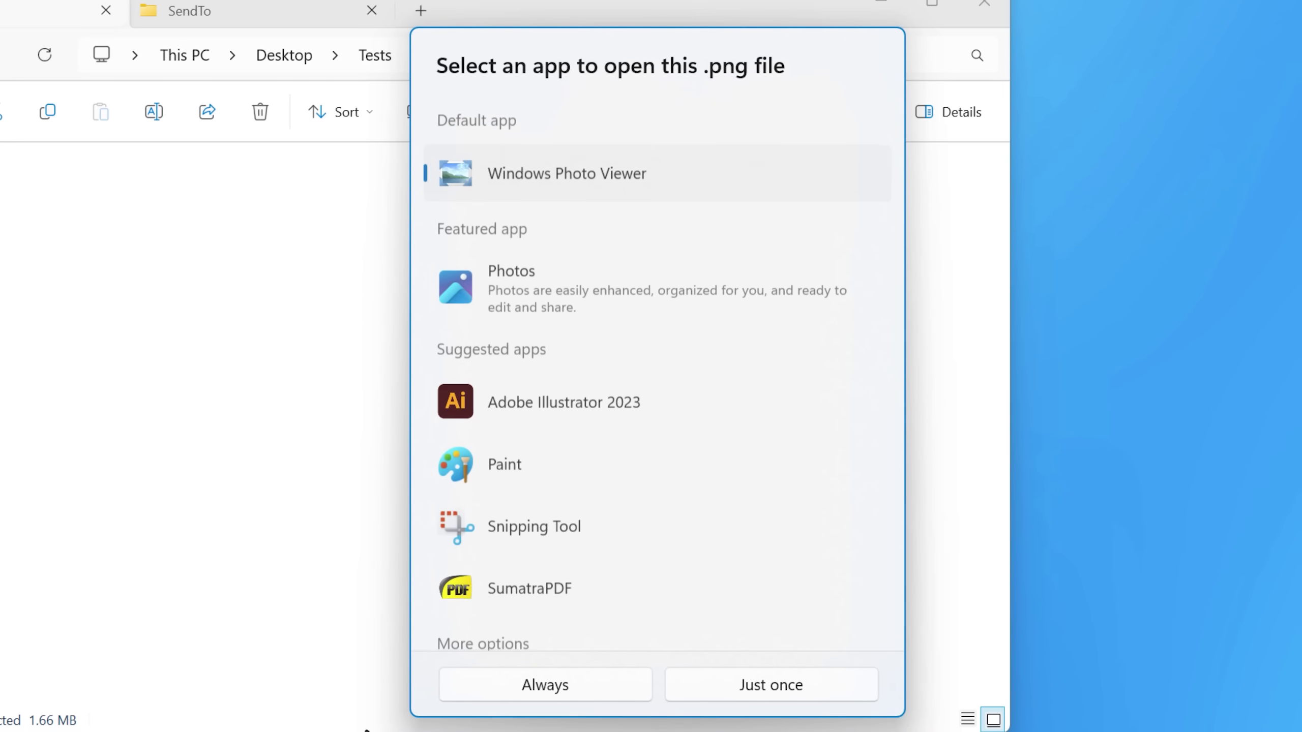
pyautogui.scroll(-5, 688, 526)
pyautogui.scroll(-4, 688, 526)
pyautogui.press('Escape')
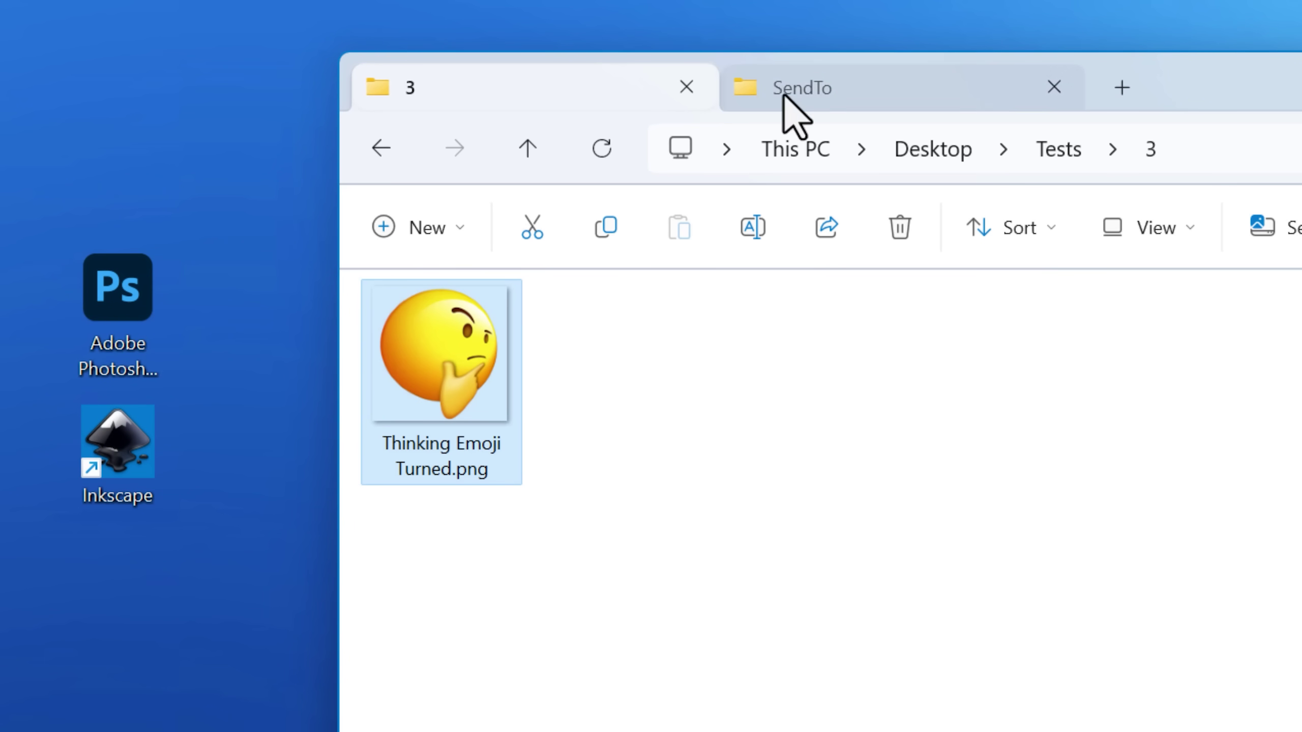
# Step: Copy the Photoshop and Inkscape desktop shortcuts into SendTo and check the Send to menu
pyautogui.click(813, 101)
pyautogui.moveTo(239, 271); pyautogui.dragTo(117, 491)
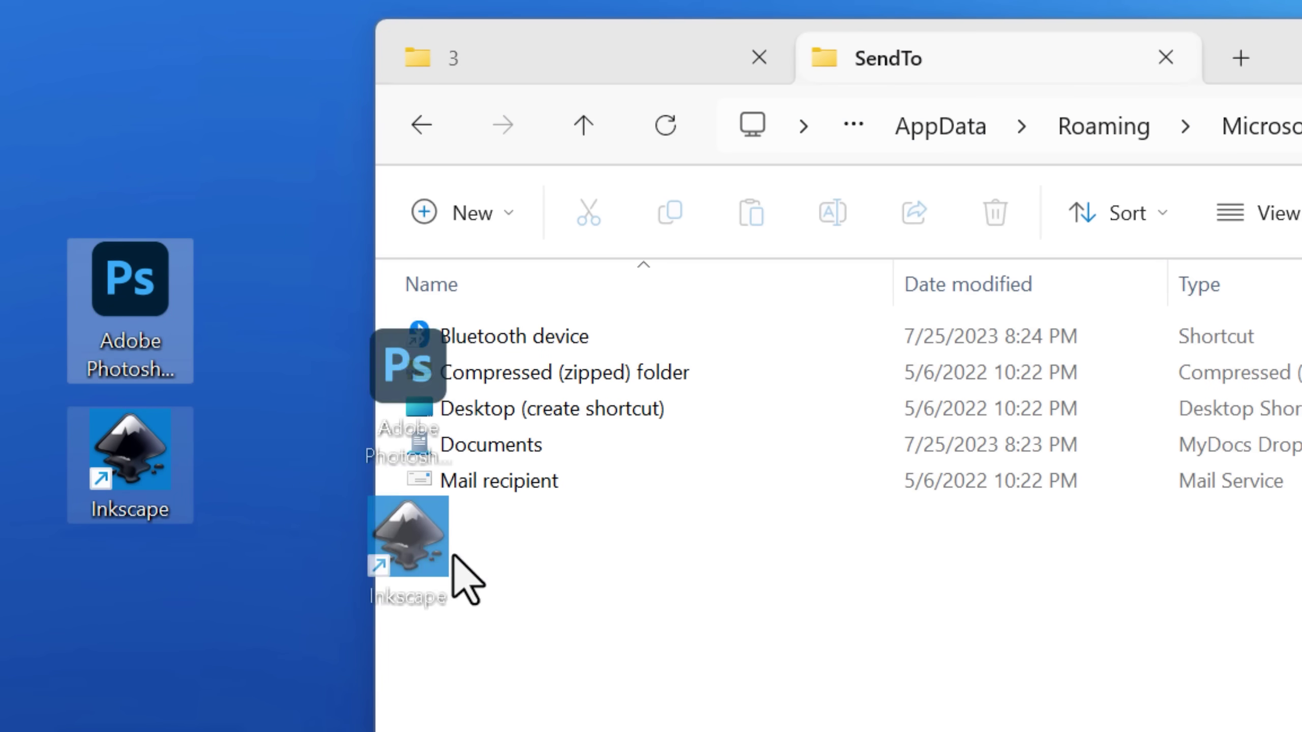
pyautogui.moveTo(464, 579); pyautogui.dragTo(579, 613)
pyautogui.rightClick(579, 549)
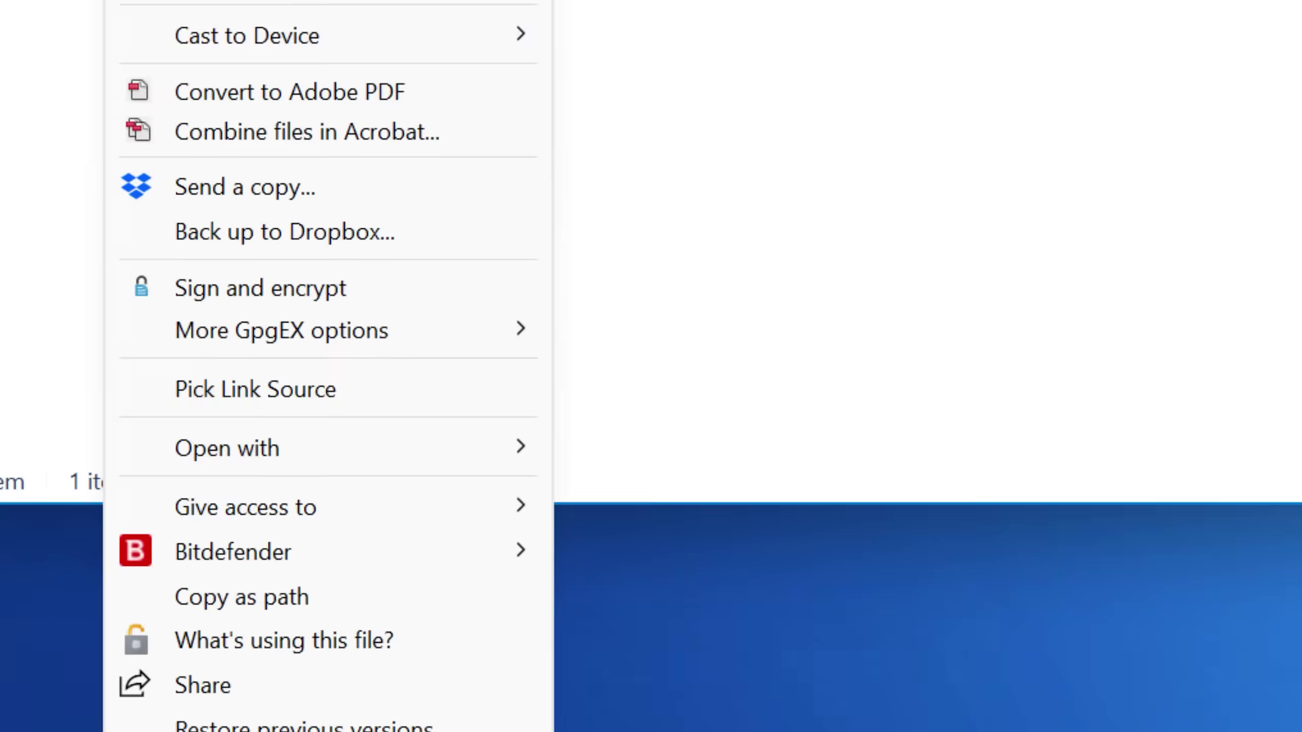
pyautogui.moveTo(305, 651)
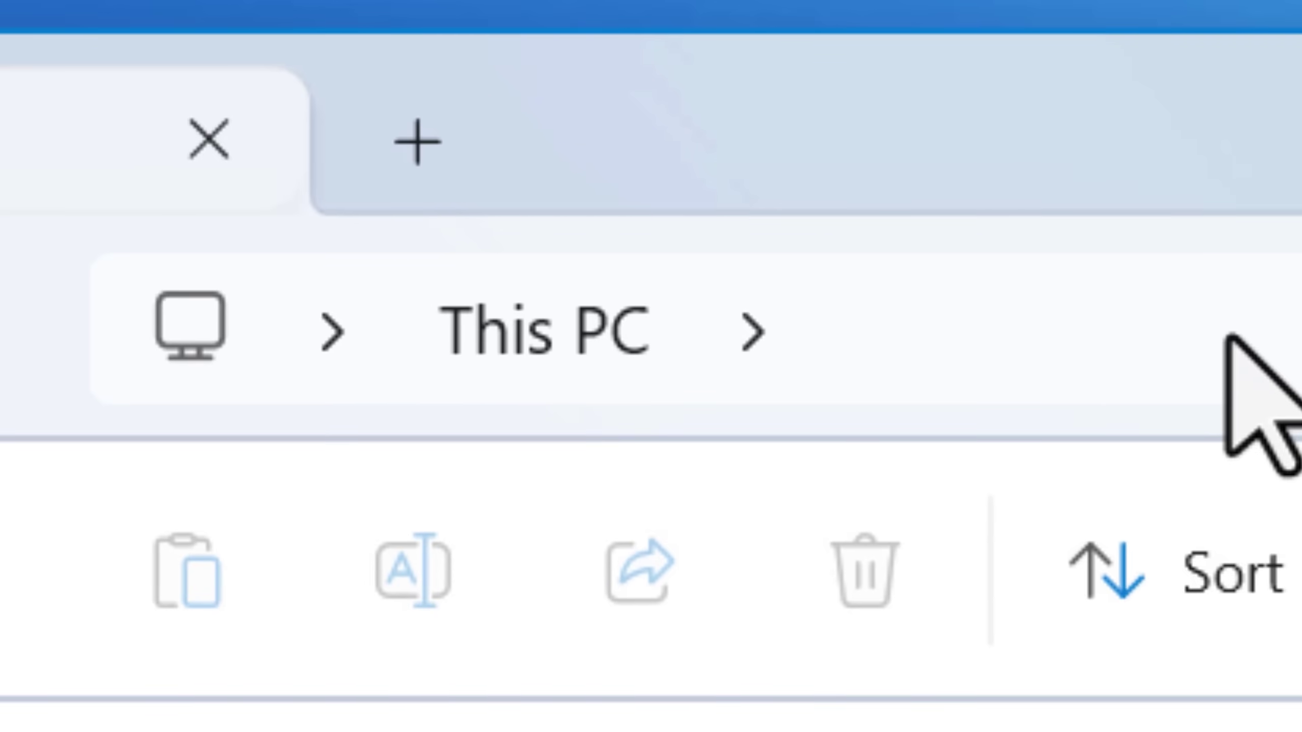
# Step: Open the Fonts folder via shell:Fonts and preview the AG Schulbuch Two BQ font
pyautogui.click(1227, 339)
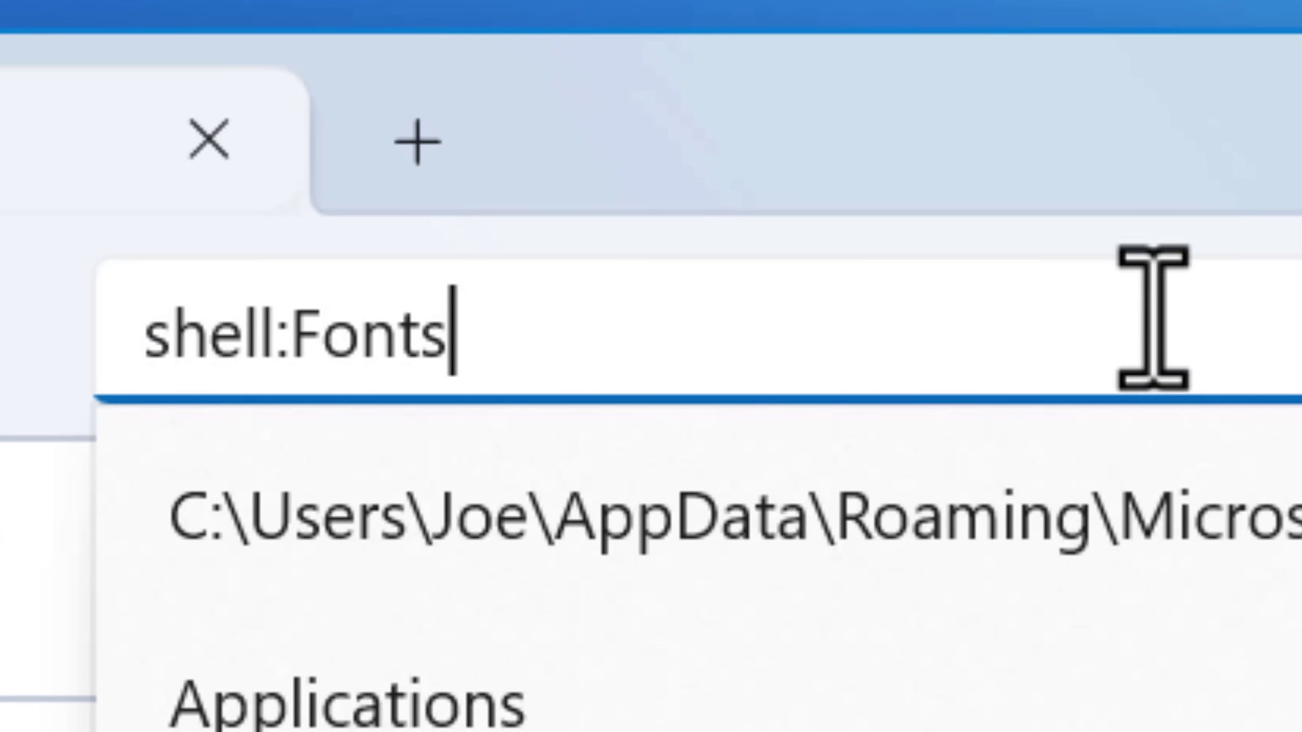
pyautogui.press('Return')
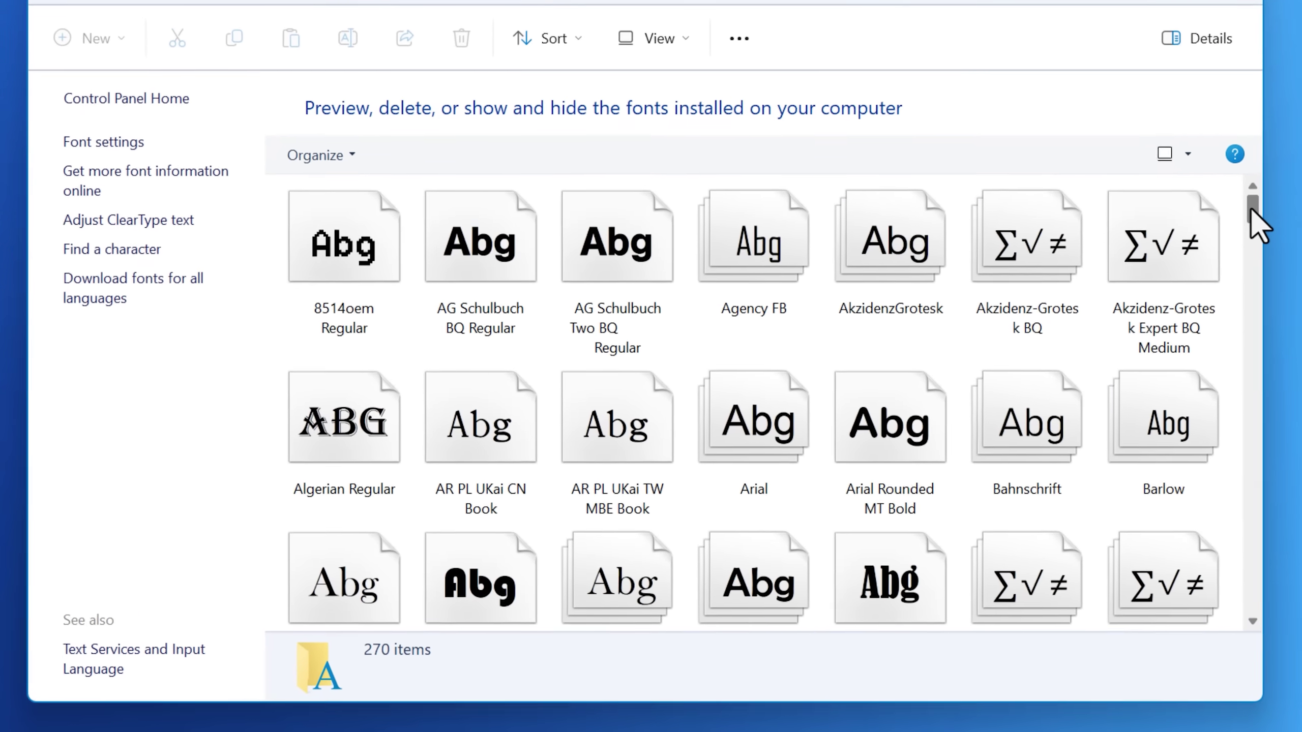
pyautogui.moveTo(1136, 286); pyautogui.dragTo(1138, 299)
pyautogui.moveTo(1259, 225); pyautogui.dragTo(1267, 189)
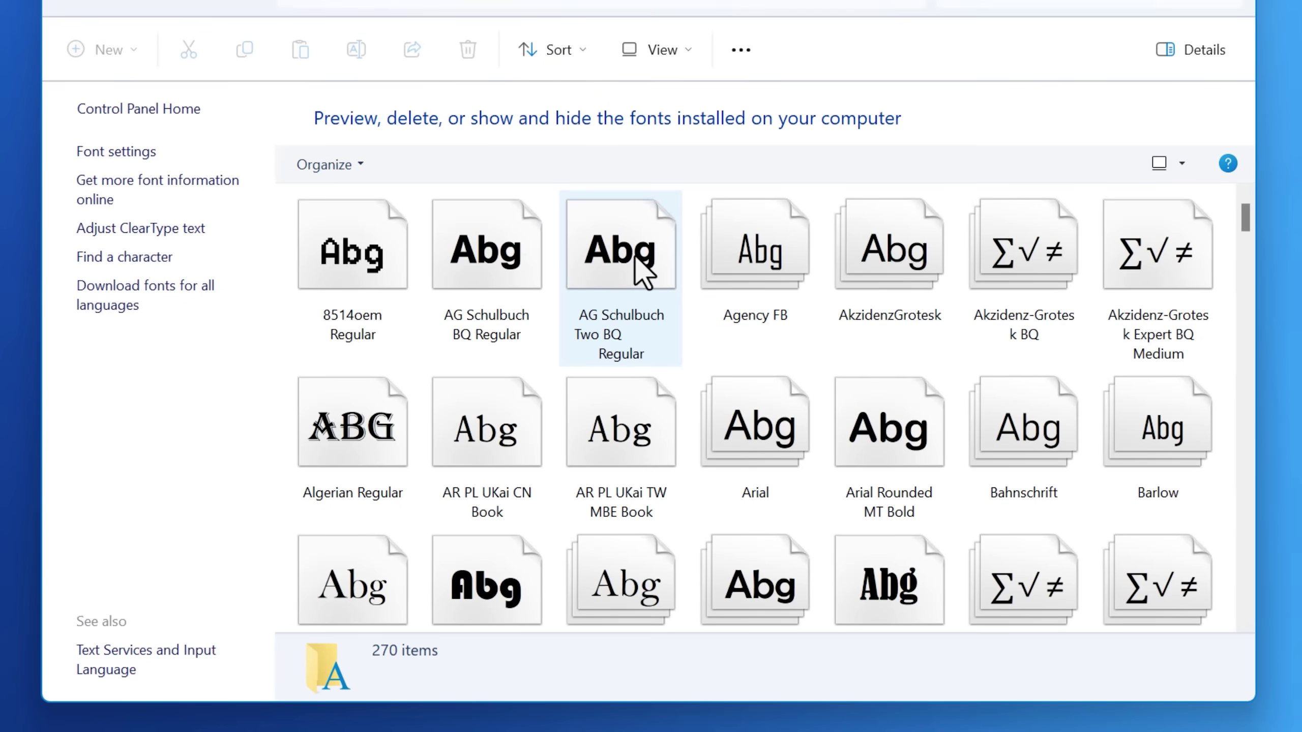
pyautogui.doubleClick(640, 276)
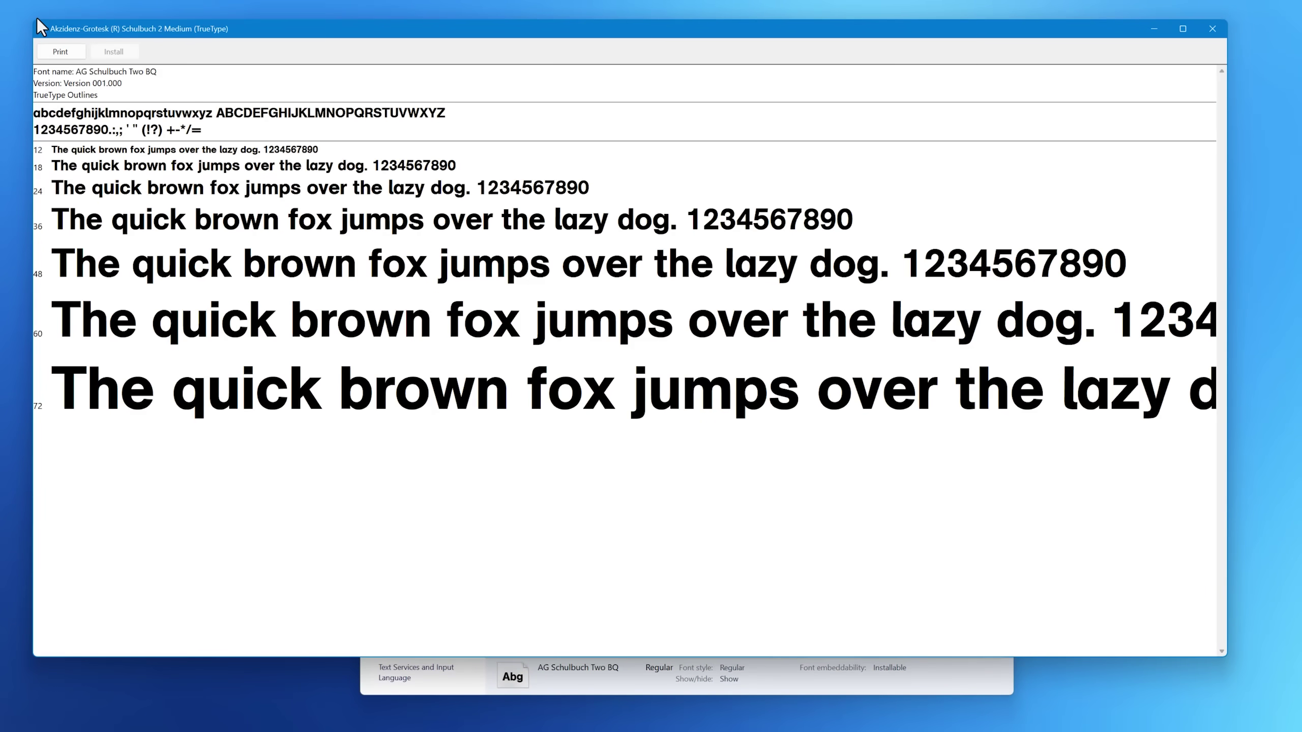
pyautogui.click(1212, 29)
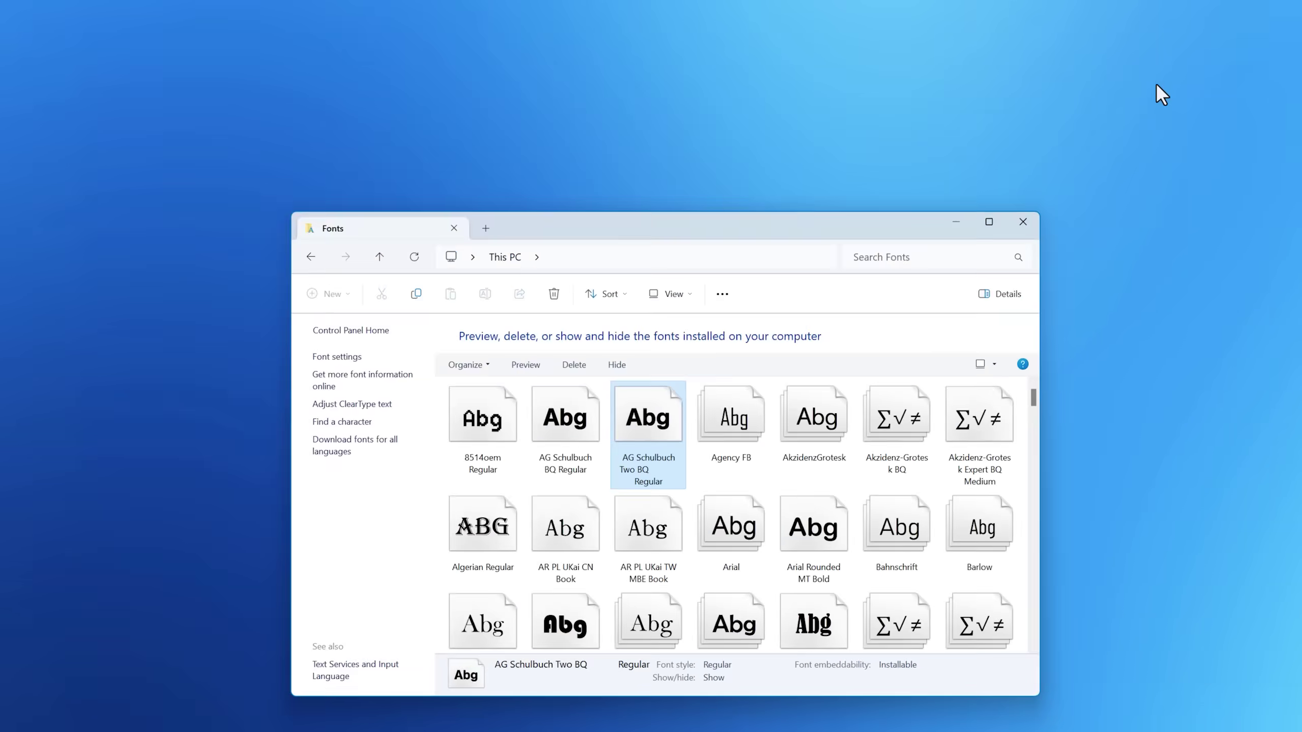
# Step: Hide the AG Schulbuch Two BQ font, show it again, and bring up the folder's view options
pyautogui.rightClick(663, 430)
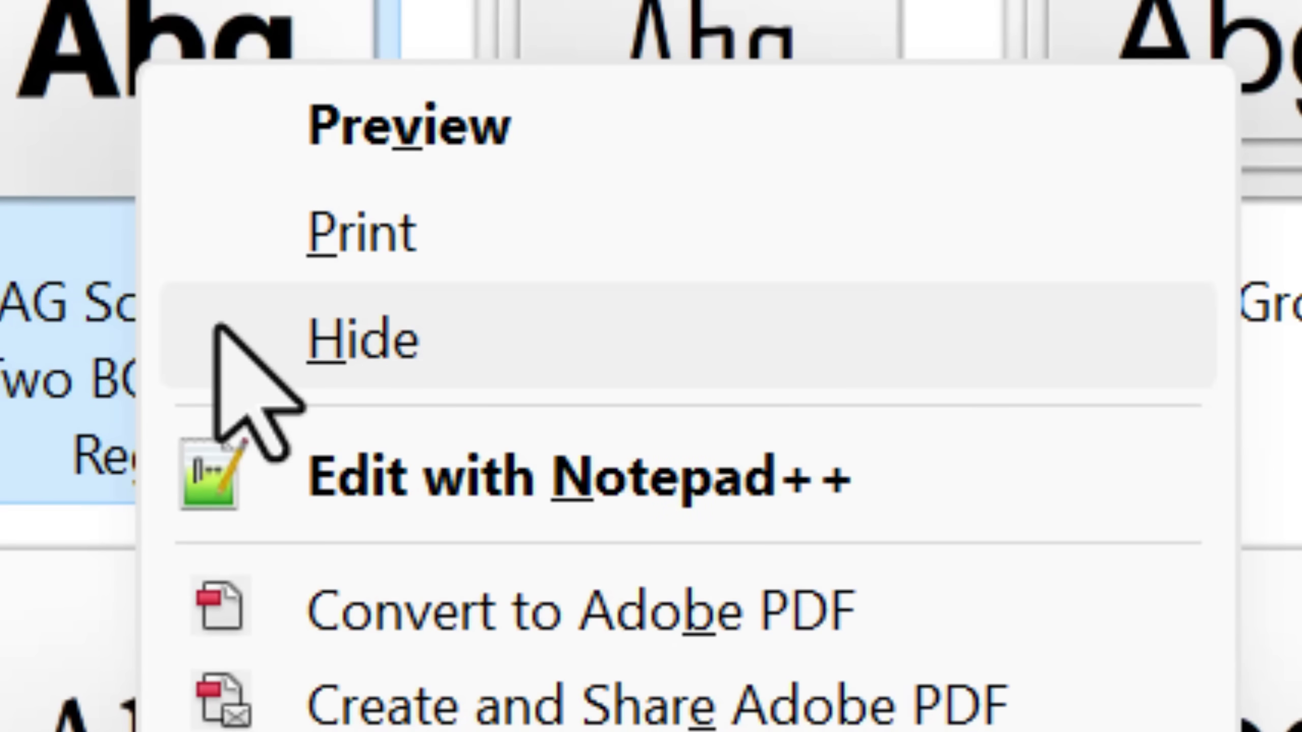
pyautogui.click(482, 341)
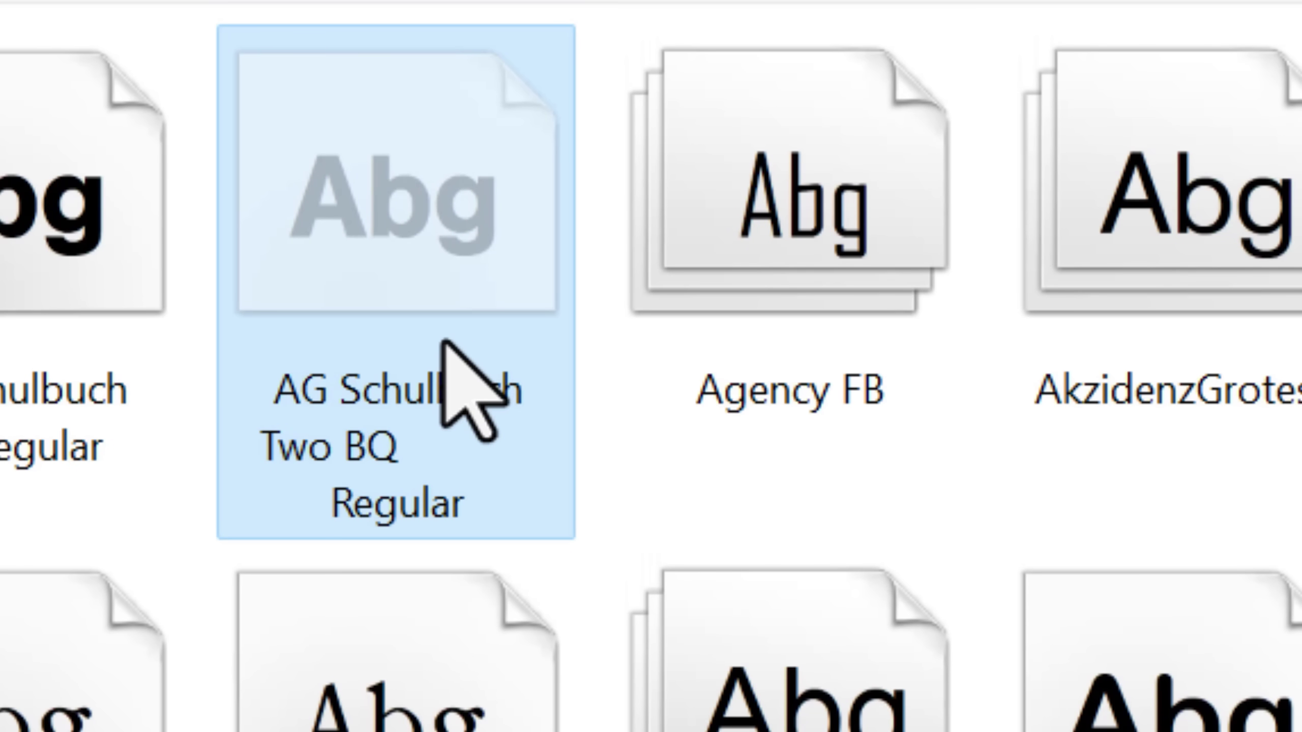
pyautogui.rightClick(493, 359)
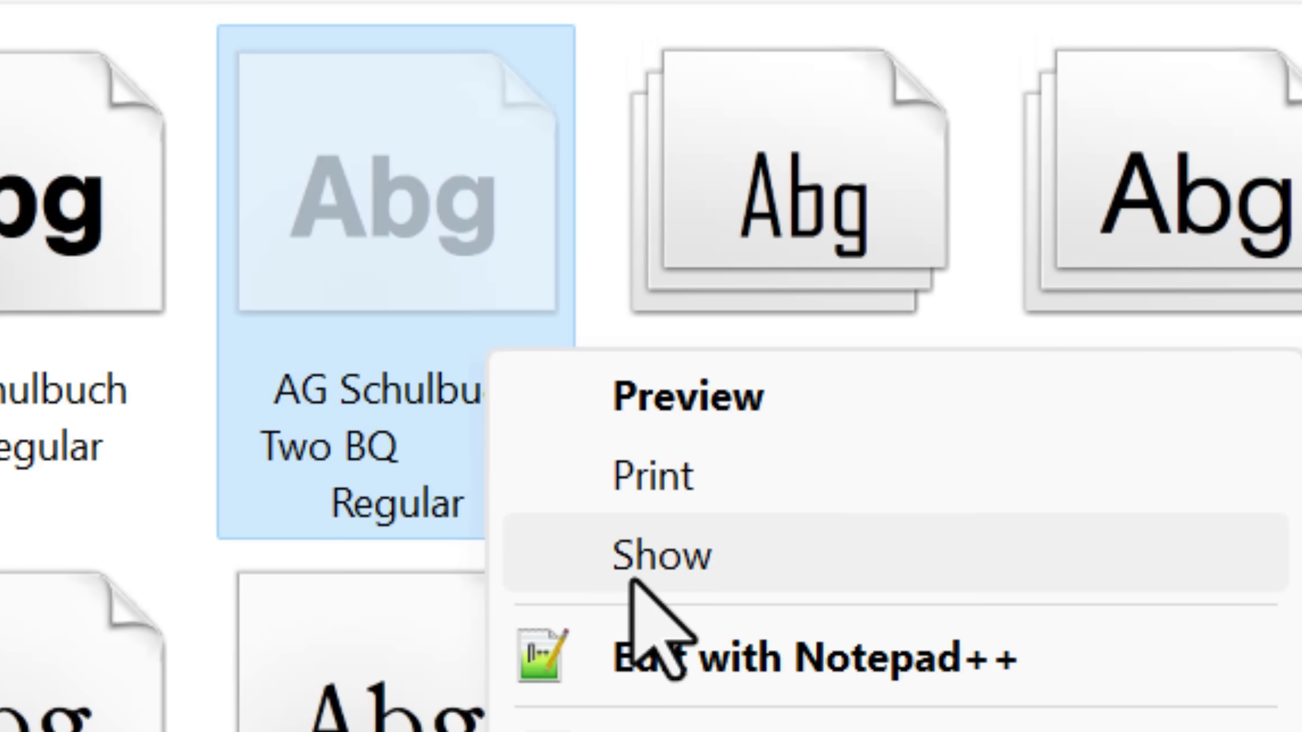
pyautogui.click(733, 569)
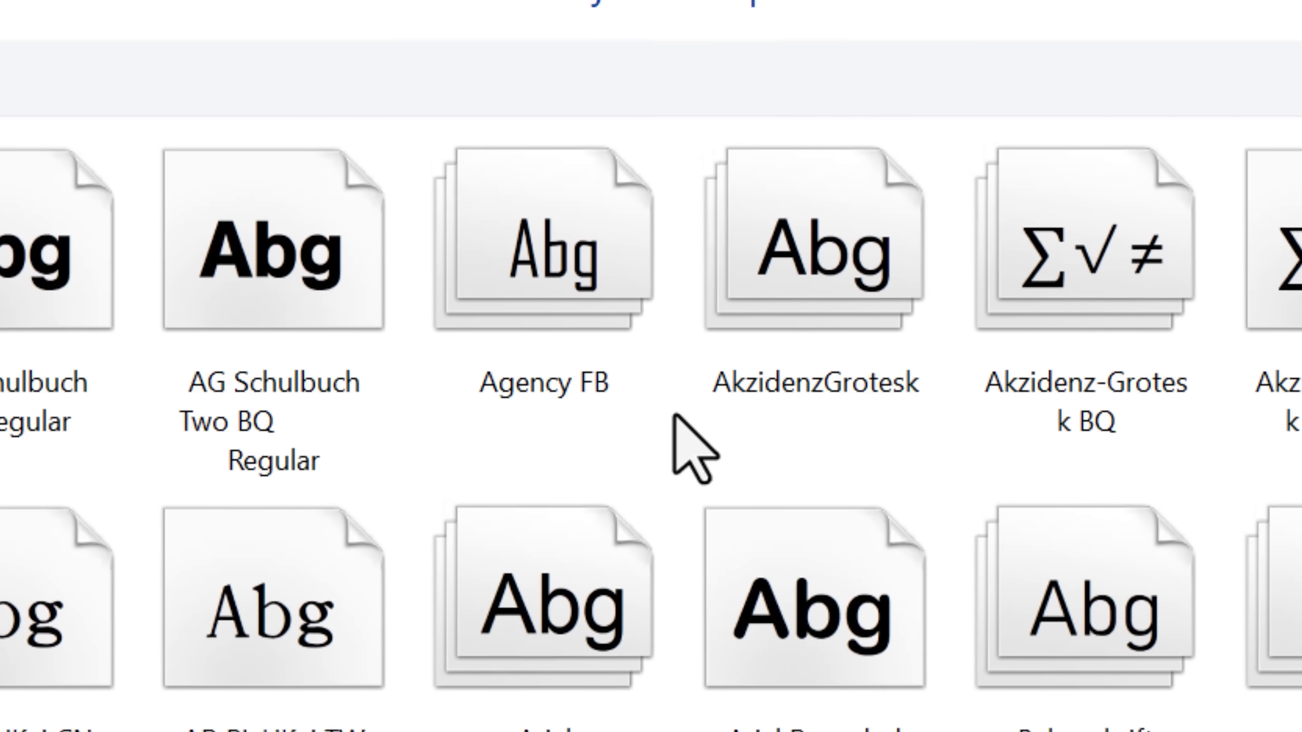
pyautogui.rightClick(981, 438)
pyautogui.moveTo(827, 505)
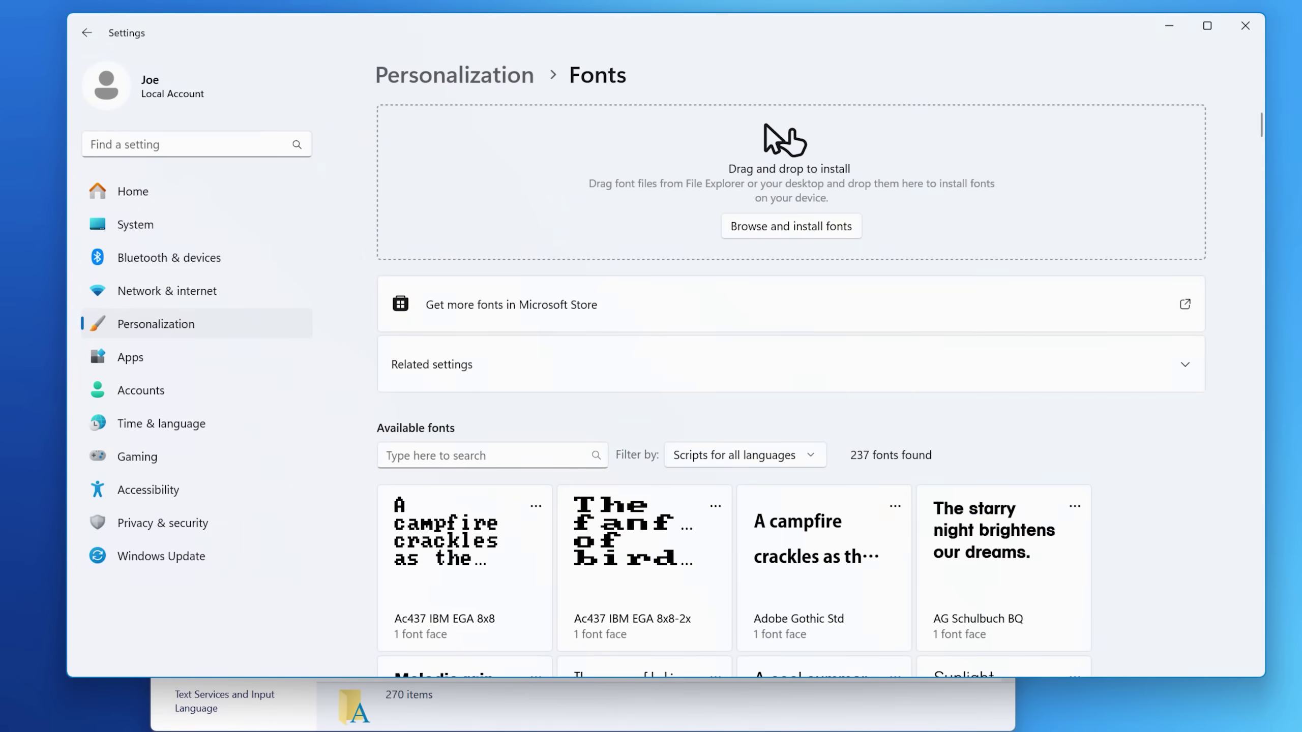
# Step: Minimize the Fonts folder window so the Settings Fonts page is in front, scrolling its font list
pyautogui.click(958, 704)
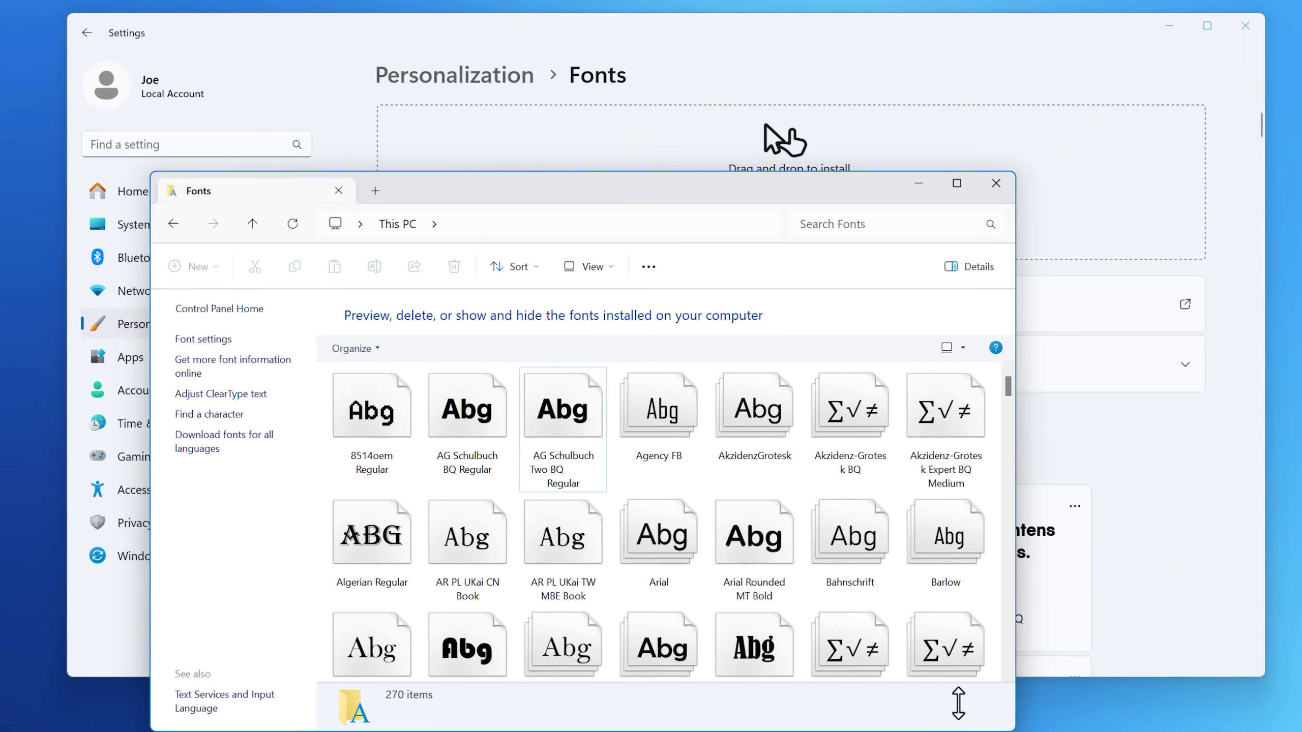
pyautogui.click(919, 185)
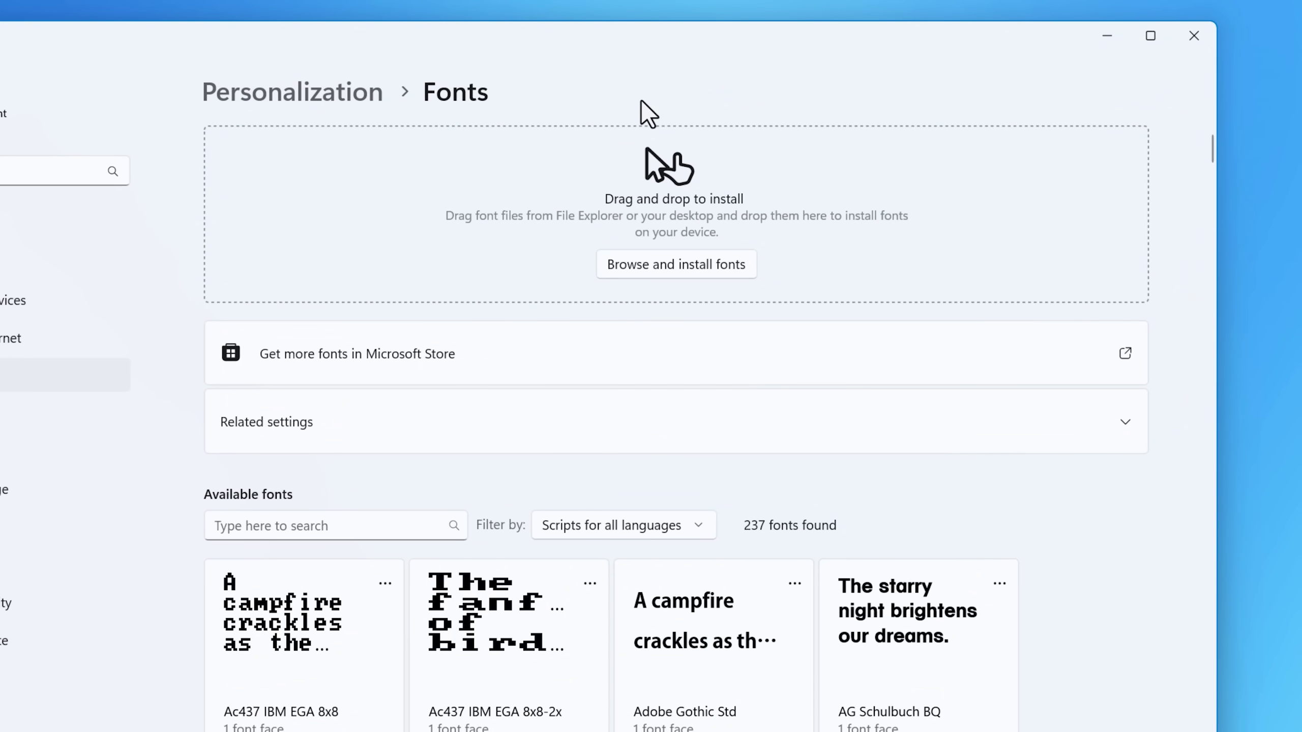
pyautogui.scroll(-6, 1212, 155)
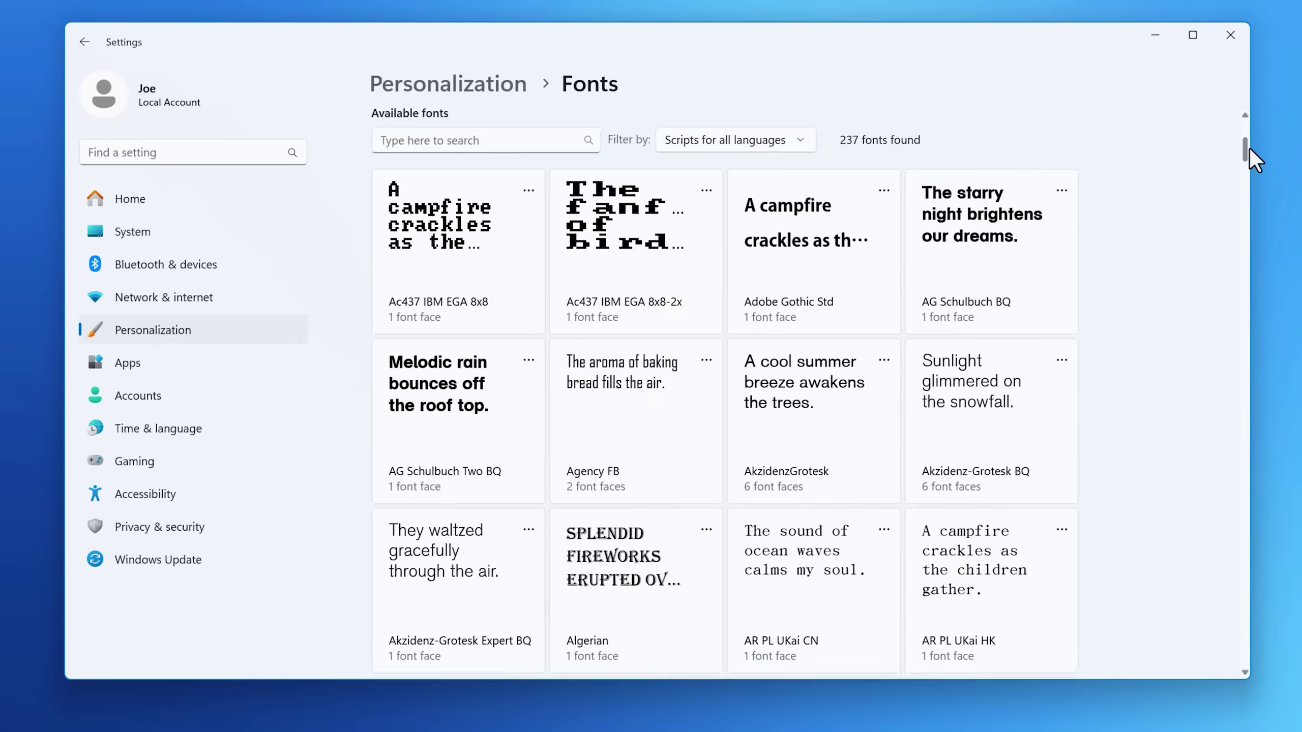
pyautogui.scroll(2, 1251, 153)
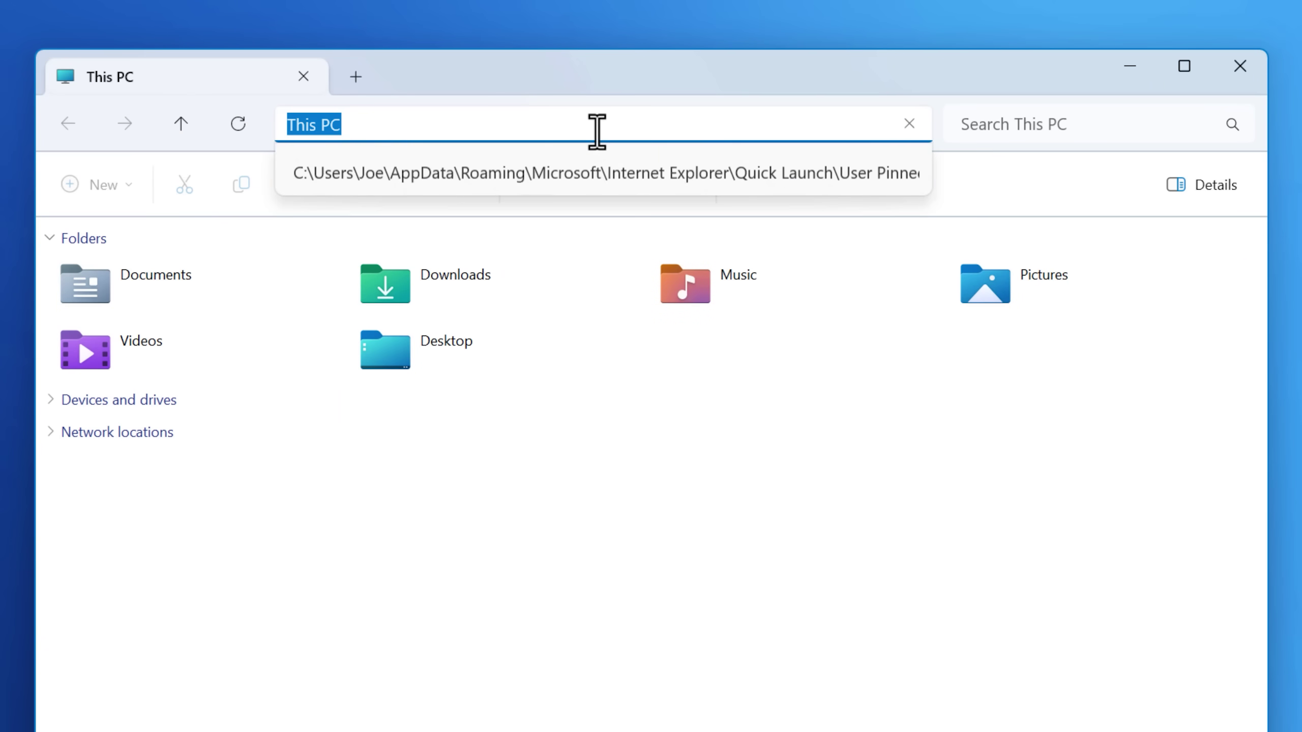
# Step: Open the pasted Quick Launch\User Pinned\TaskBar path, then select and deselect the Edge, OneNote and Windows Menu shortcuts
pyautogui.write('C:\\Users\\Joe\\AppData\\Roaming\\Microsoft\\Internet Explorer\\Quick Launch\\User Pinned\\TaskBar')
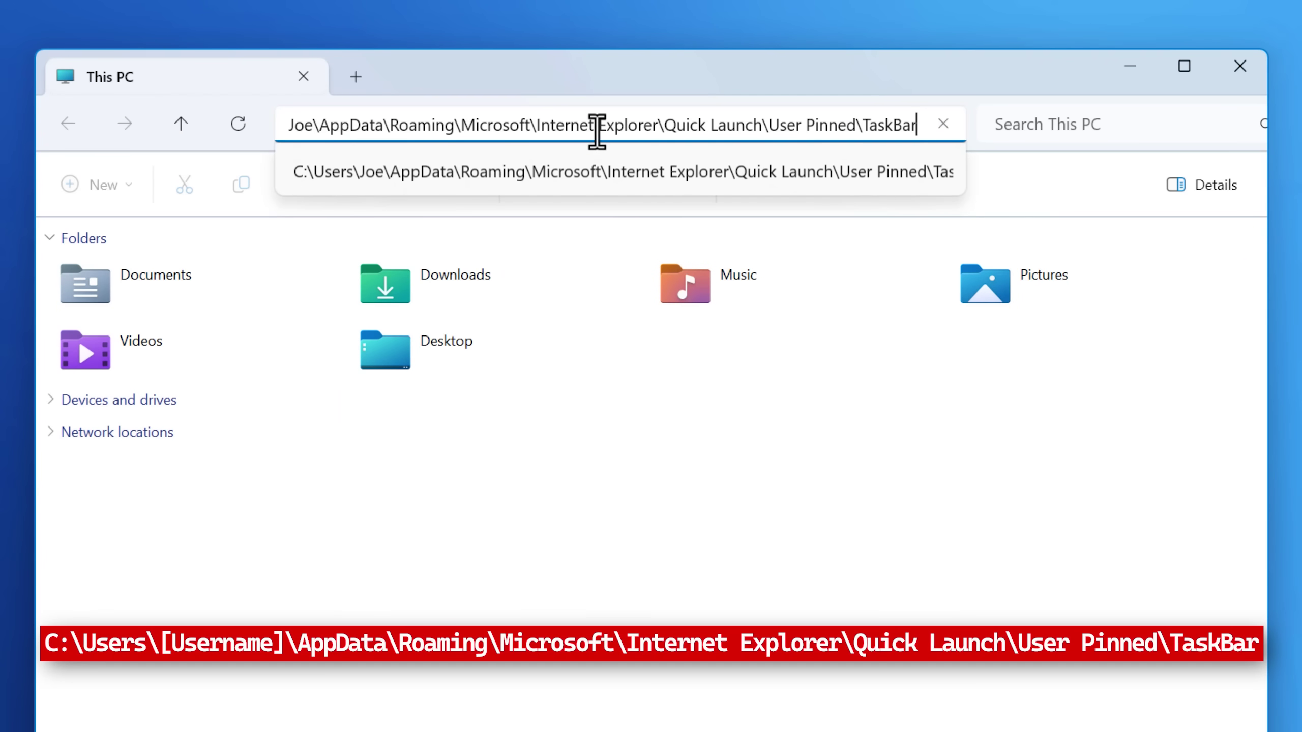
pyautogui.press('Return')
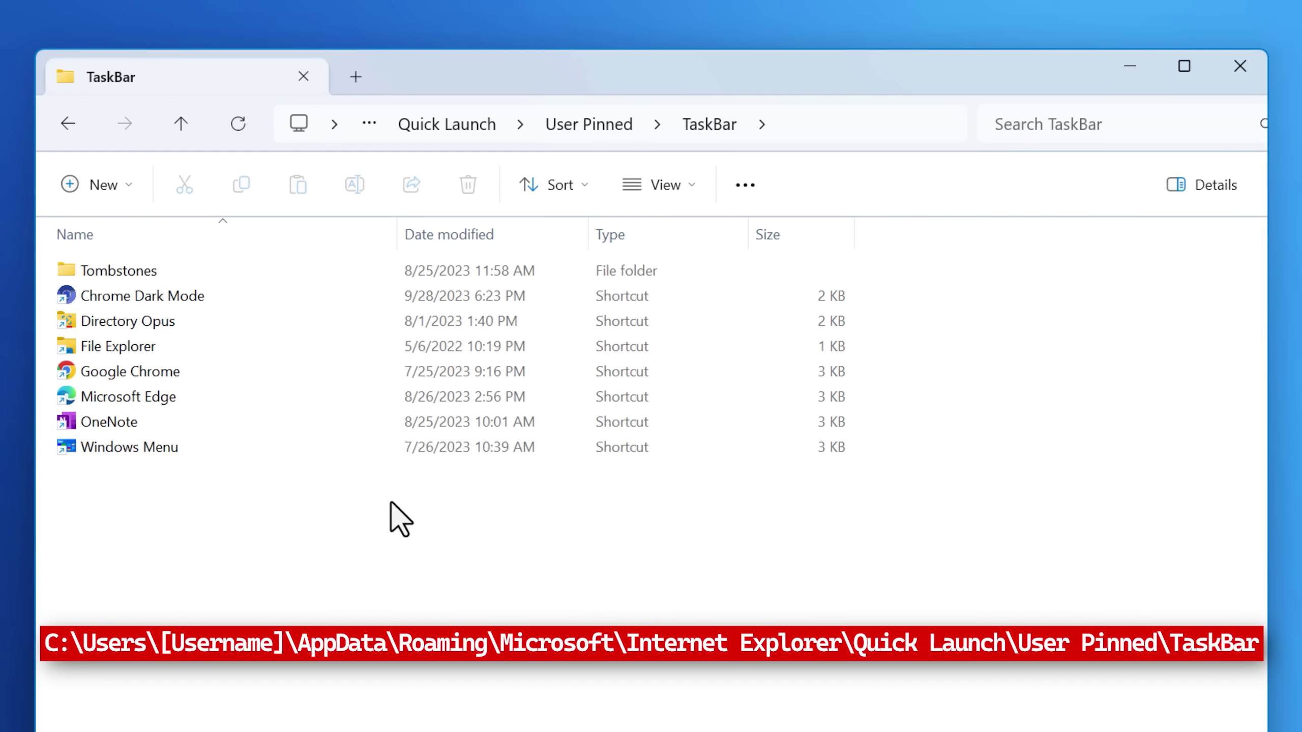
pyautogui.moveTo(212, 479); pyautogui.dragTo(279, 365)
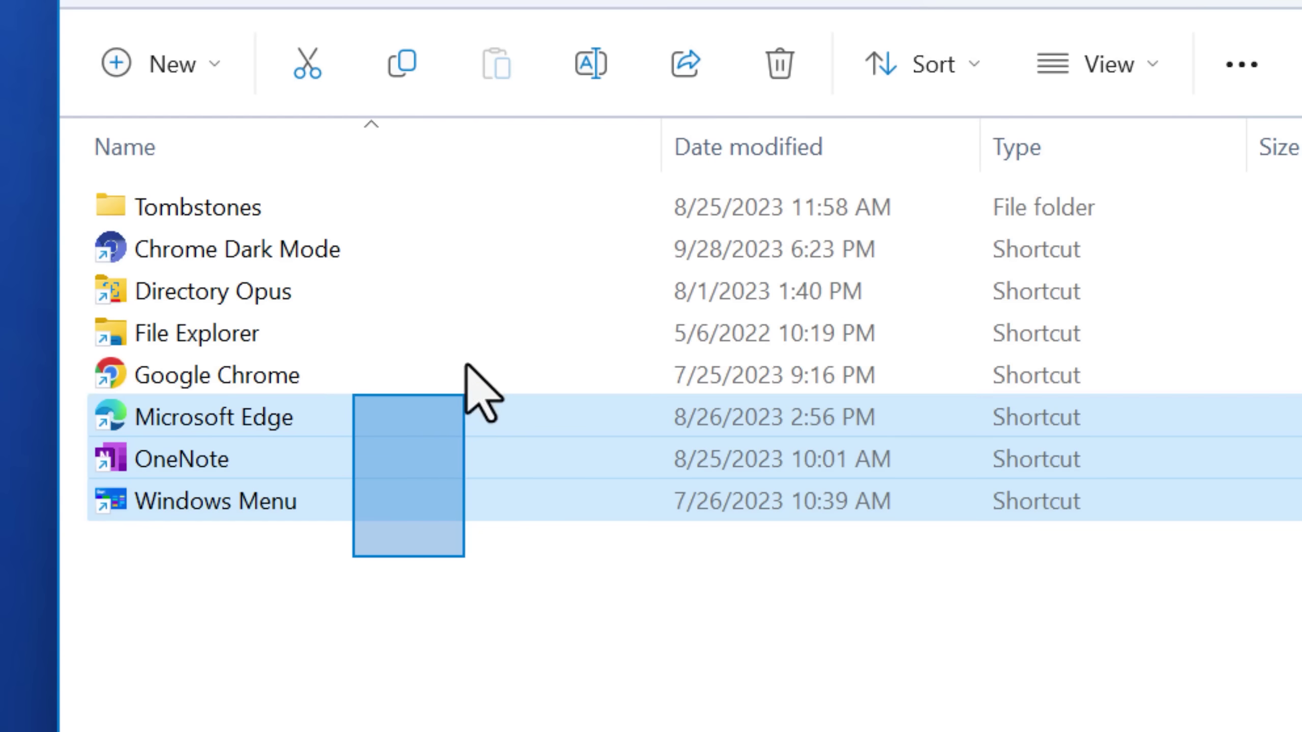
pyautogui.moveTo(466, 365); pyautogui.dragTo(406, 602)
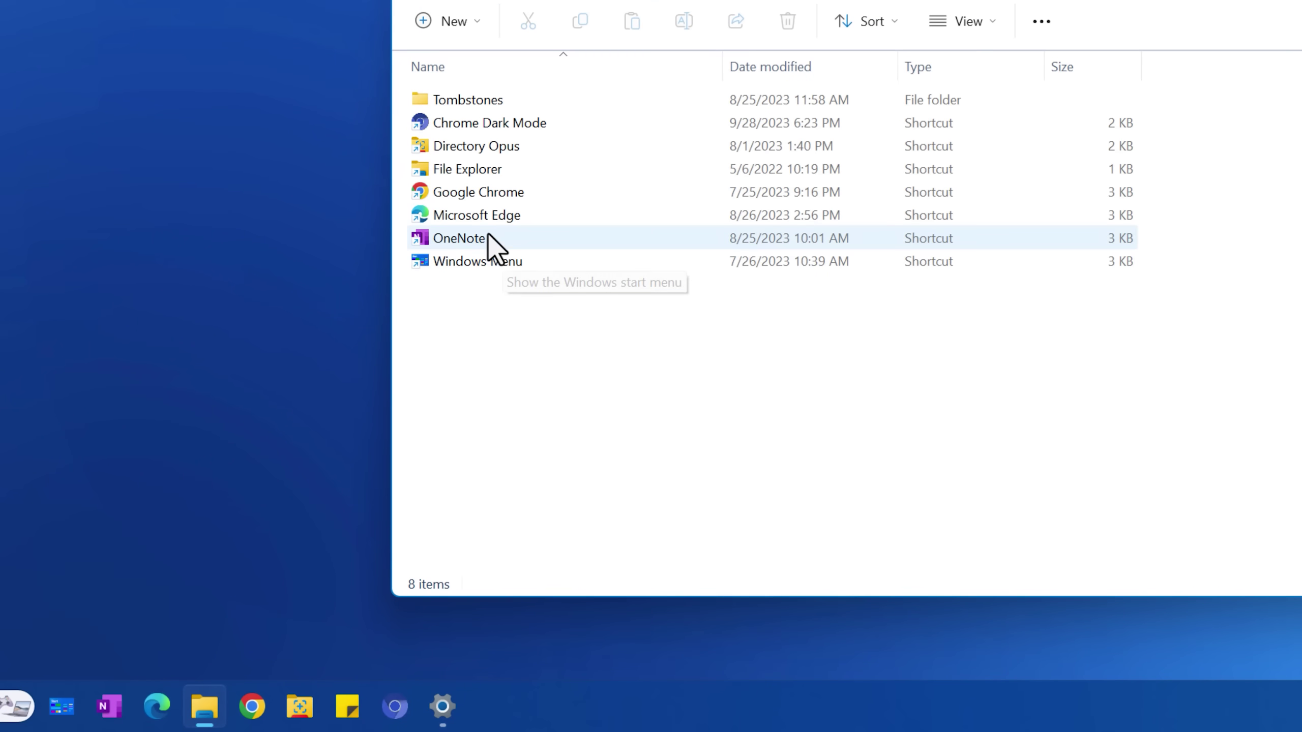
# Step: Open the Chrome Dark Mode shortcut's Properties and place the cursor after 205 in the Target field
pyautogui.rightClick(513, 123)
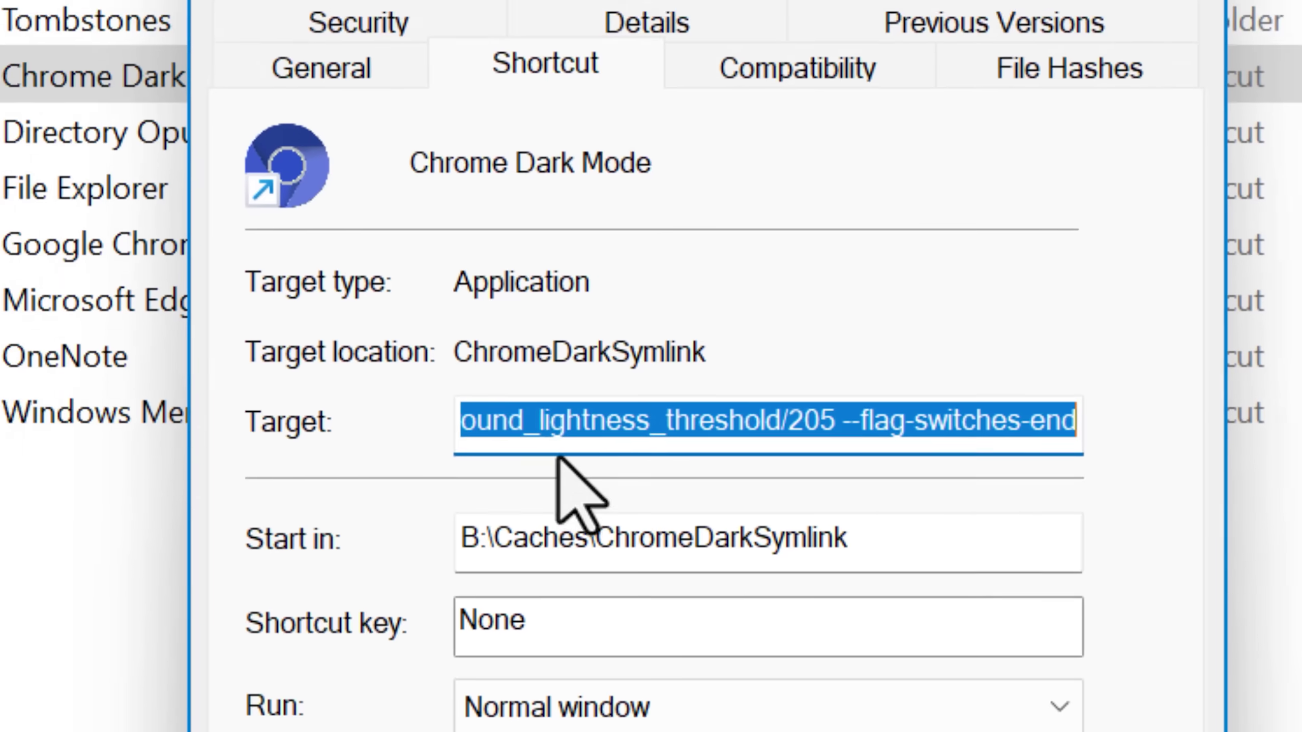
pyautogui.click(636, 485)
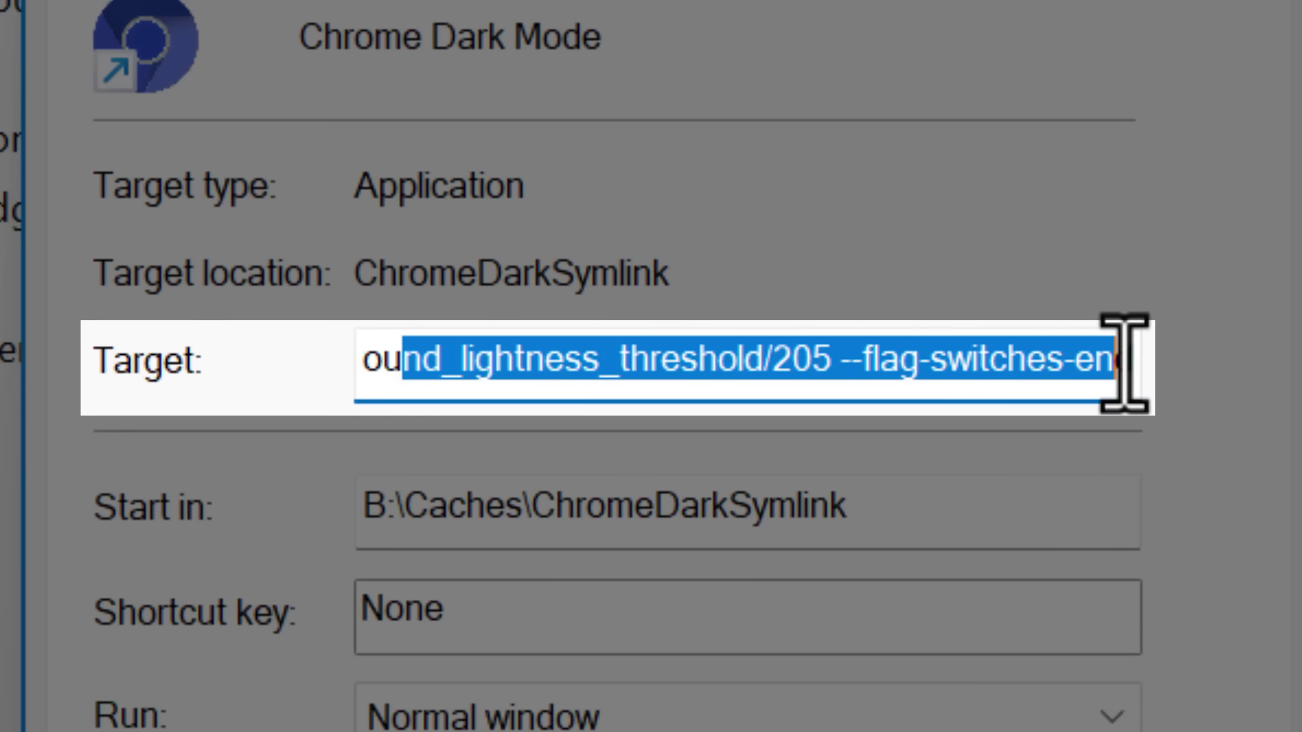
pyautogui.click(846, 371)
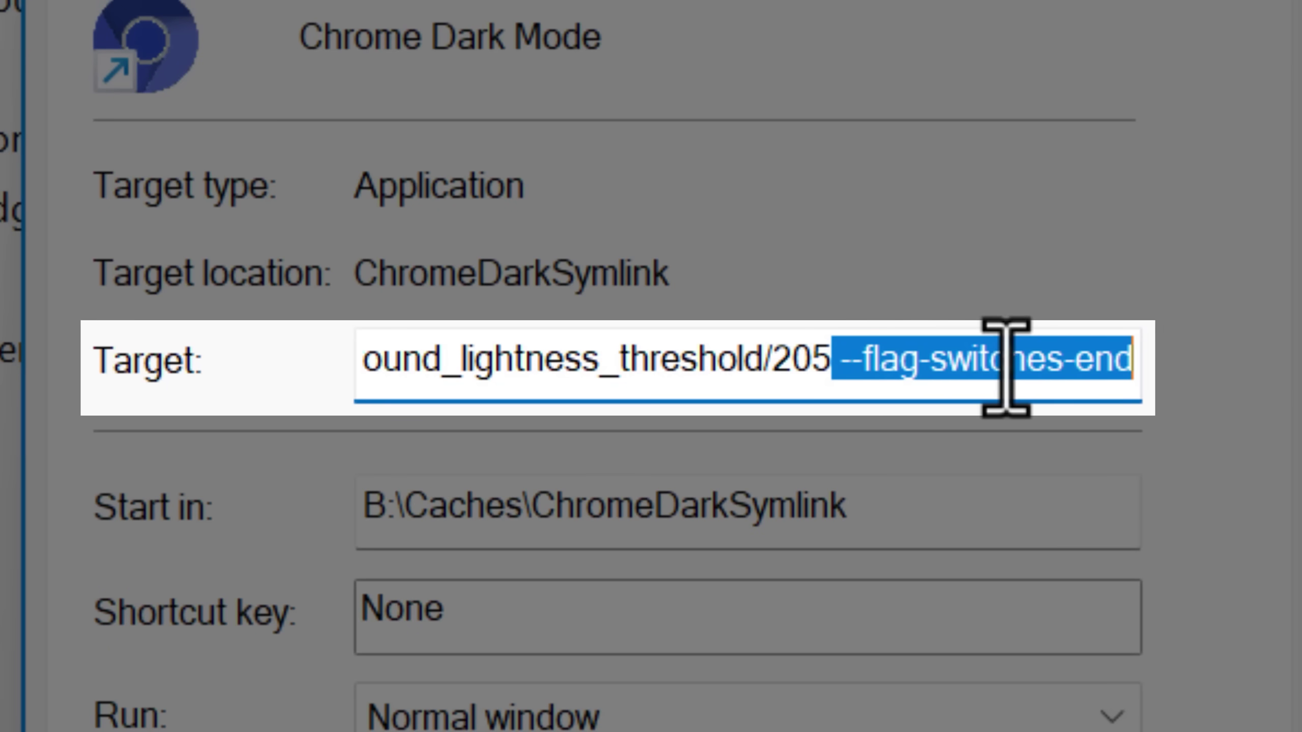